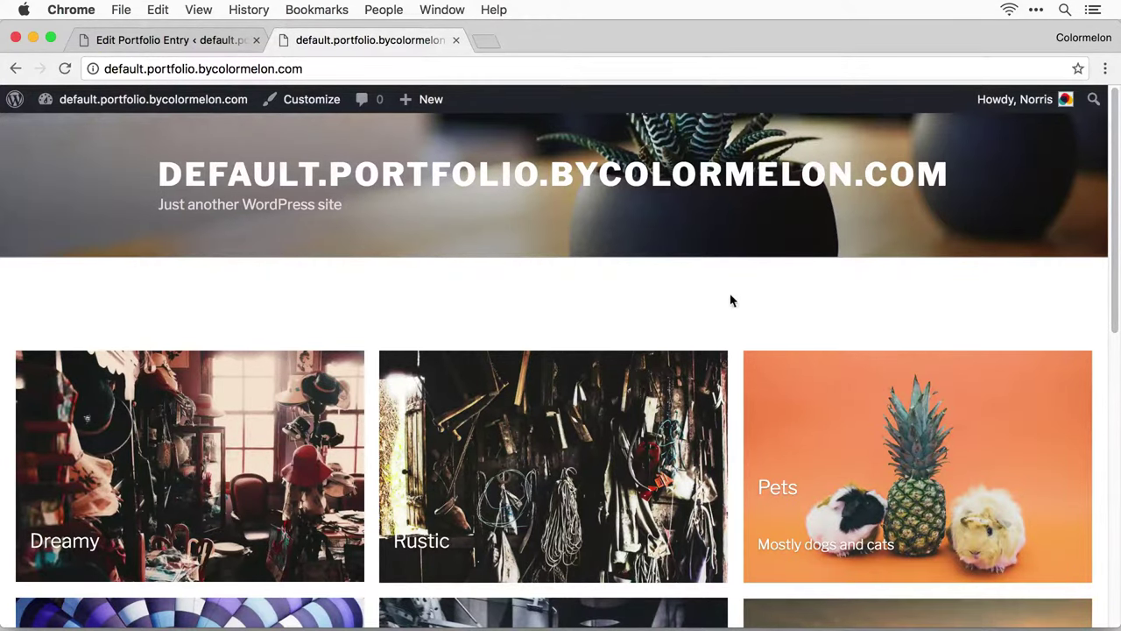
- Scroll down the portfolio front page showing the gallery categories
scroll(715, 300, "down", 5)
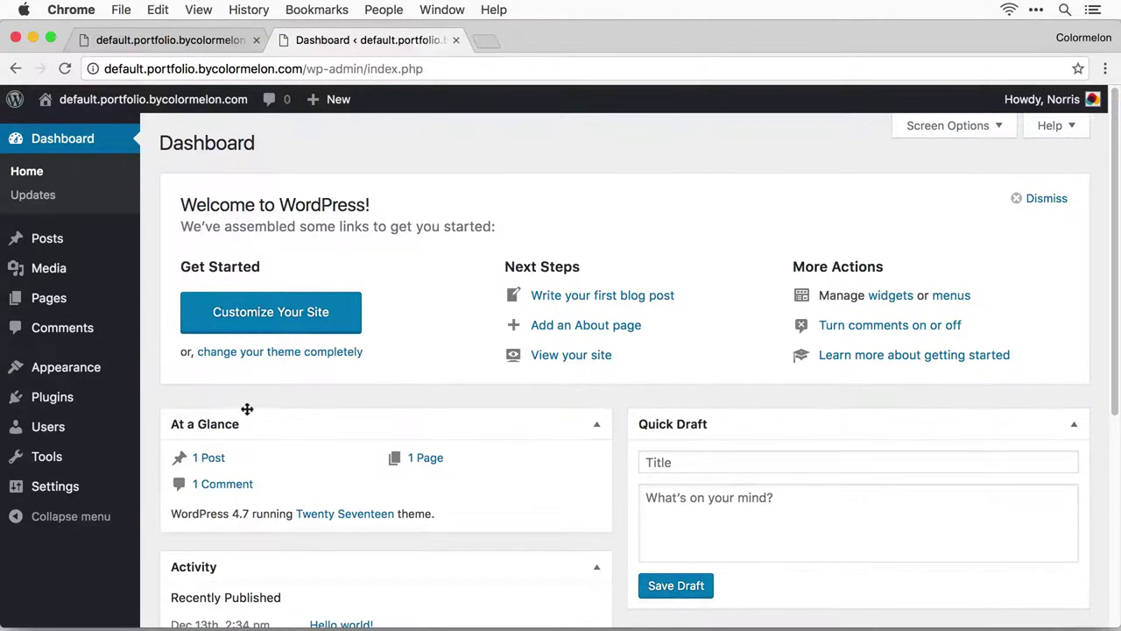
- Search plugins for 'photography portfolio', then install and activate the Photography Portfolio plugin
mouse_move(52, 397)
left_click(182, 421)
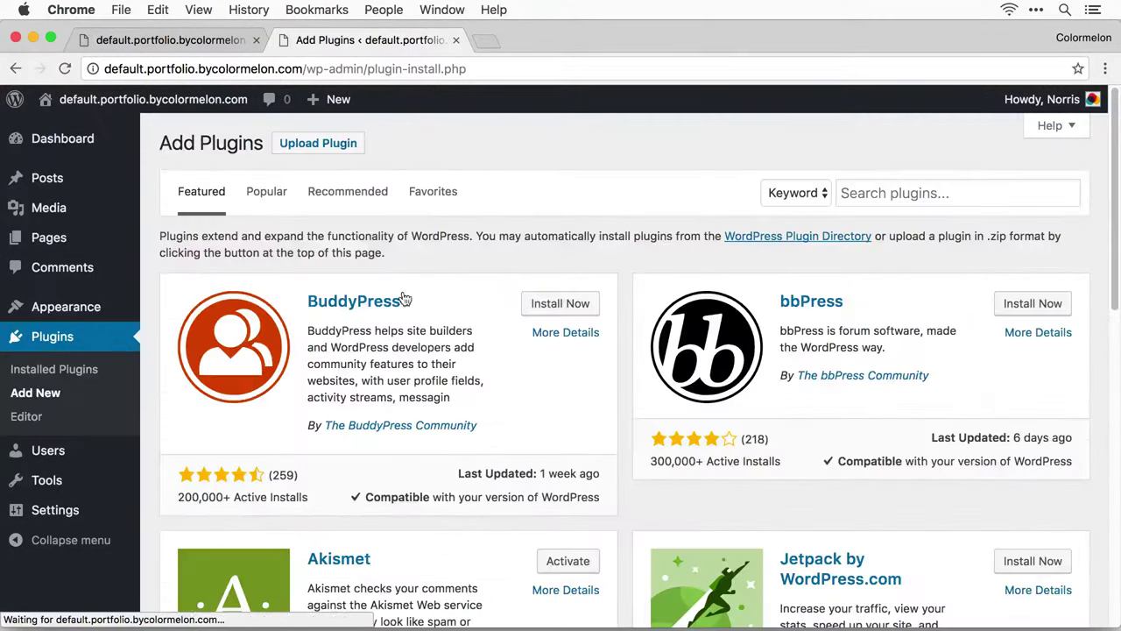
left_click(906, 187)
type("ph")
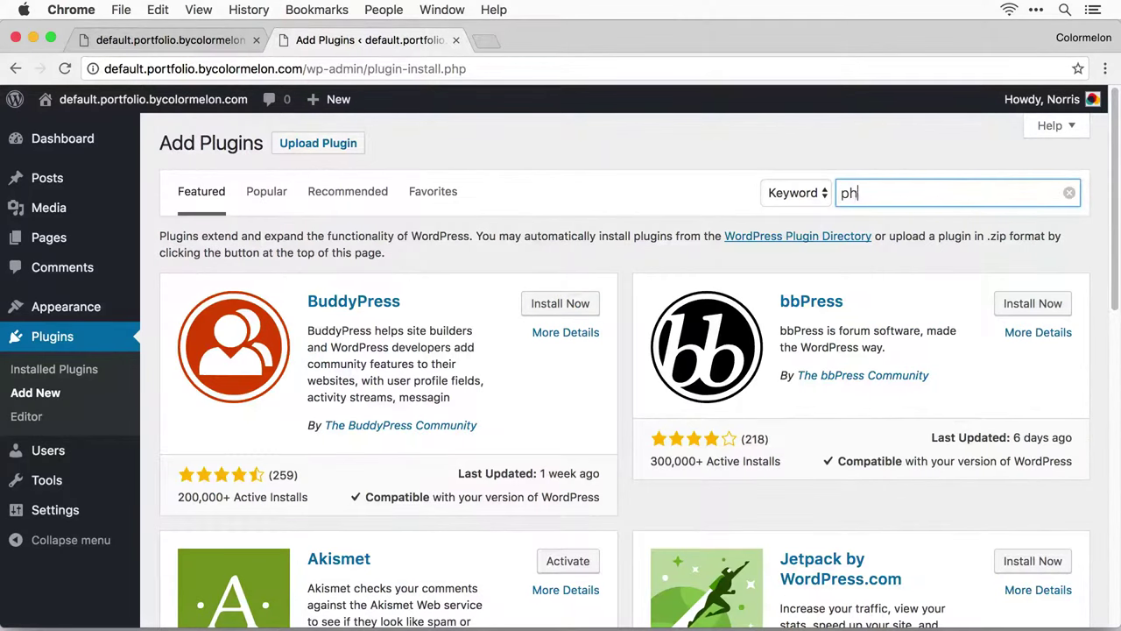
type("otography portfolio")
key("Return")
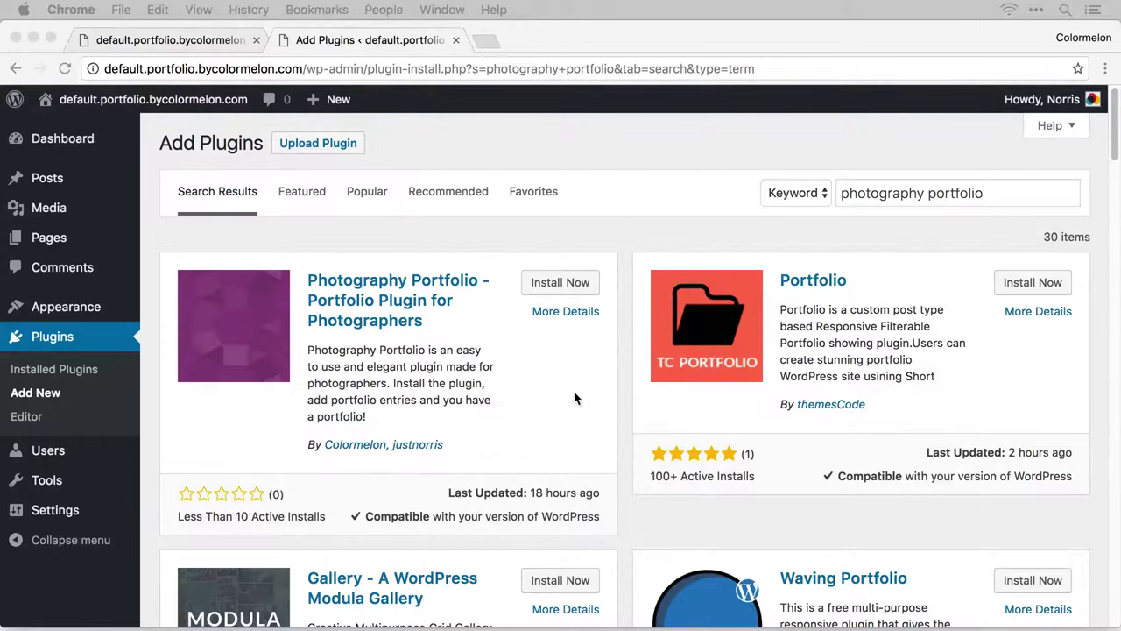
left_click(573, 282)
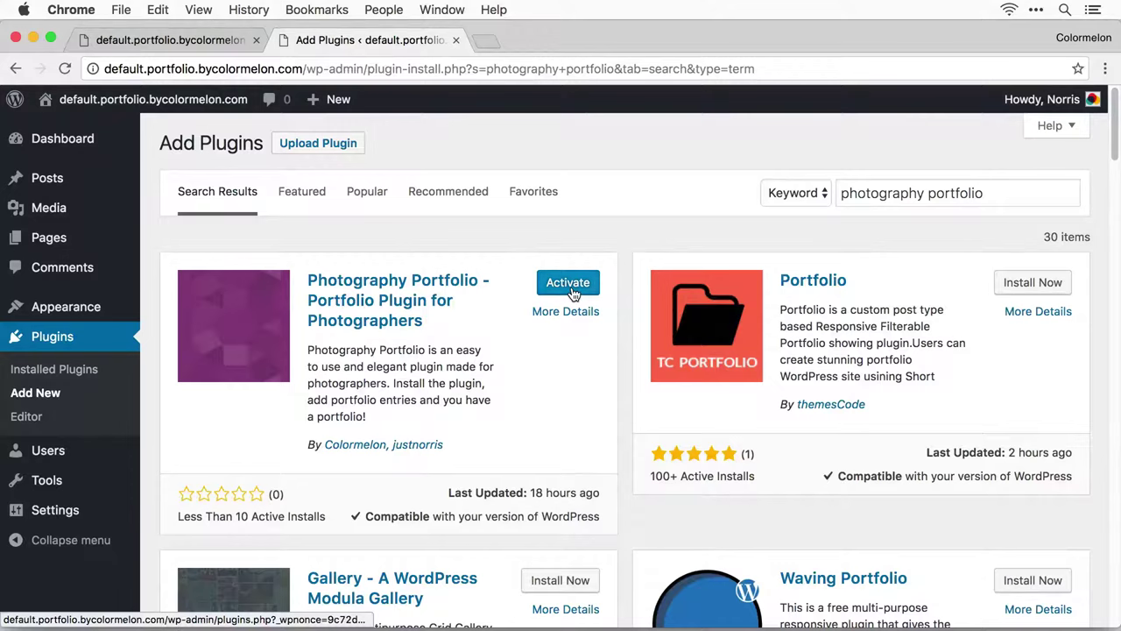
left_click(571, 289)
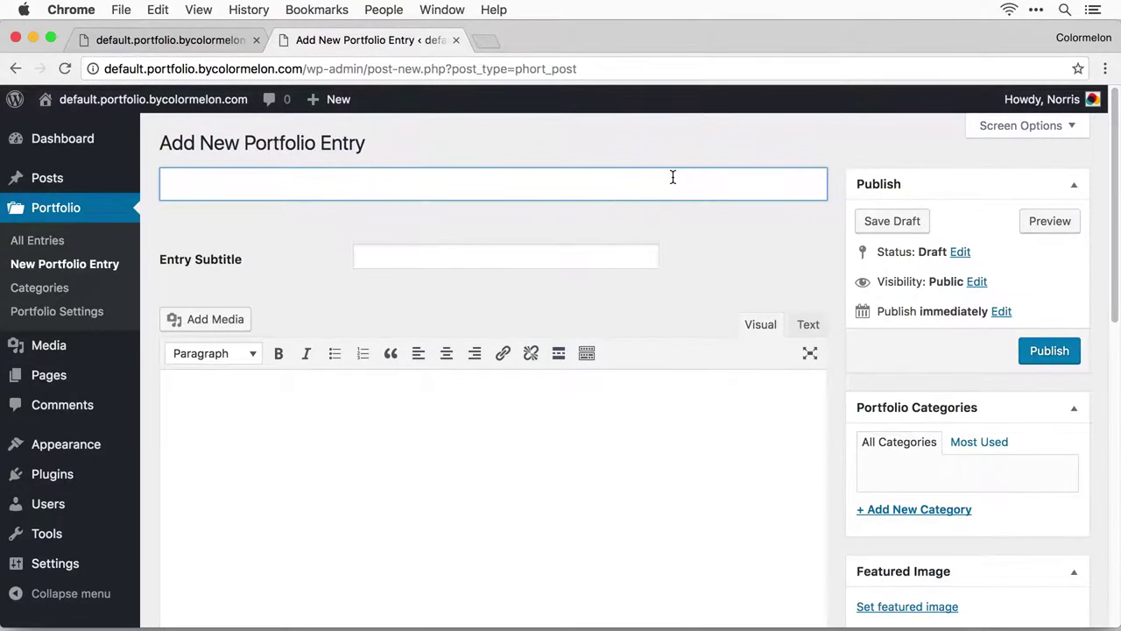
- Title the new entry 'Travel' with subtitle 'I love travel photography!'
type("Travel")
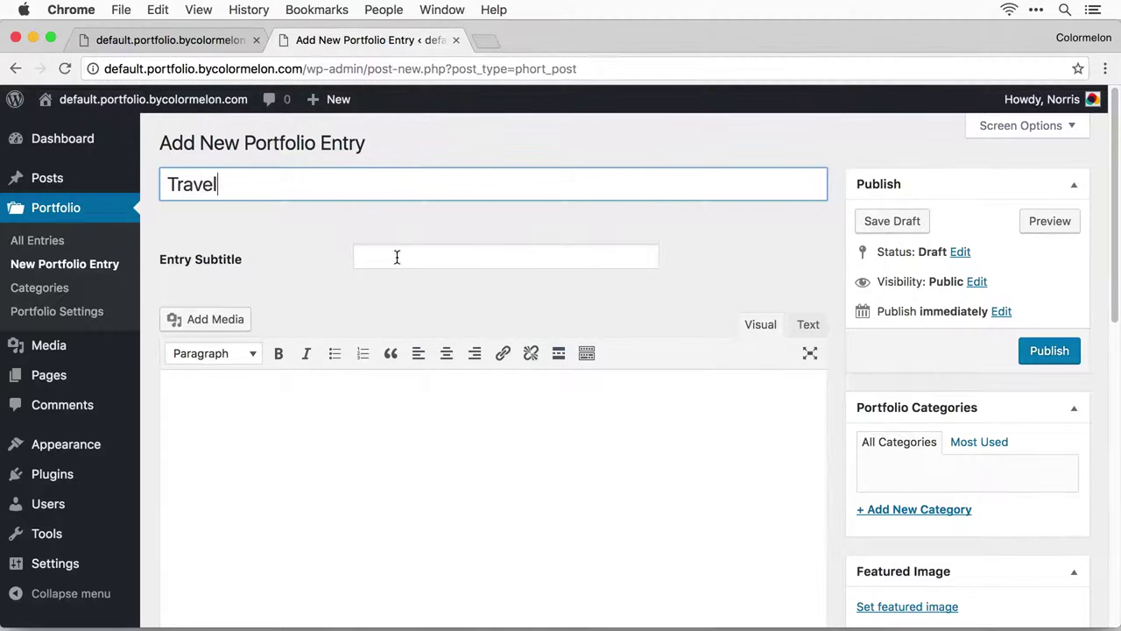
left_click(397, 257)
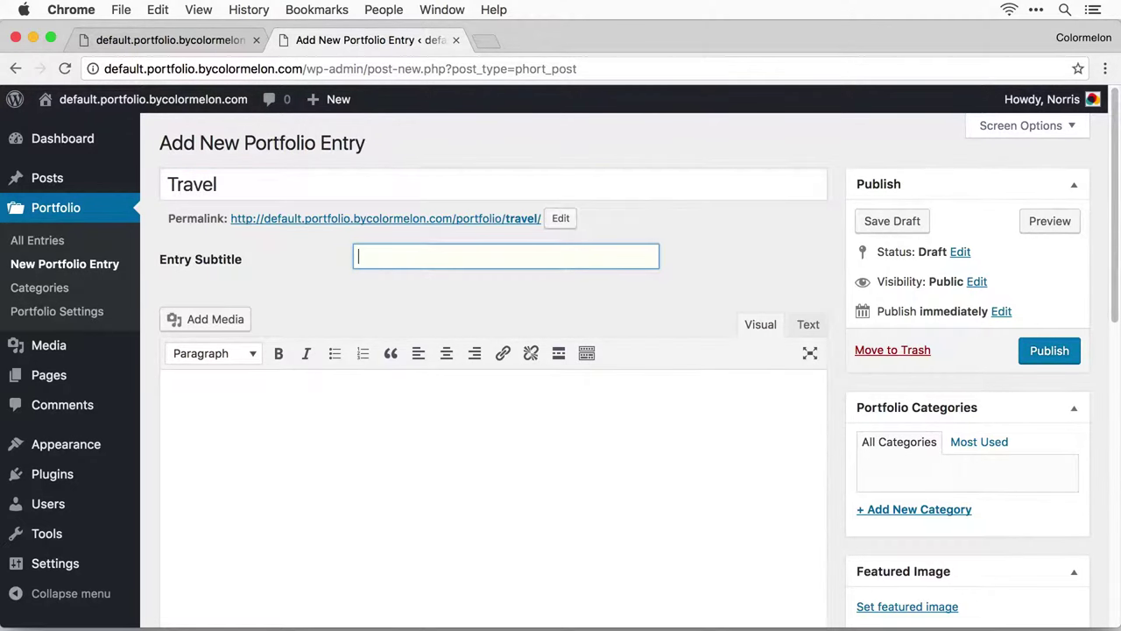
type("I love travel photography!")
left_click(697, 287)
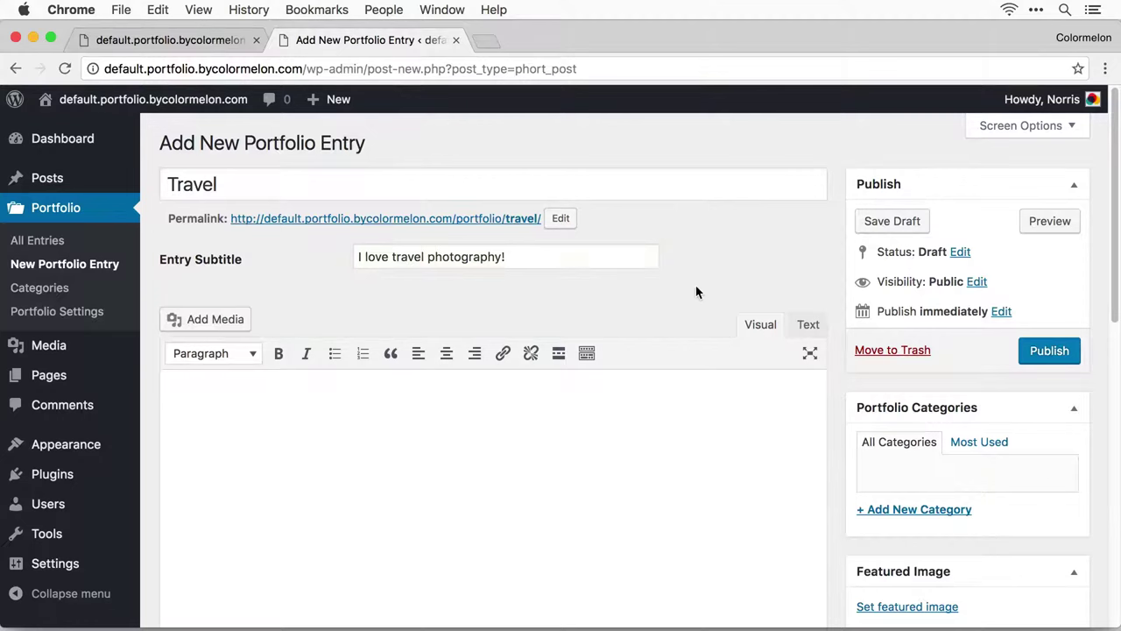
scroll(686, 322, "down", 2)
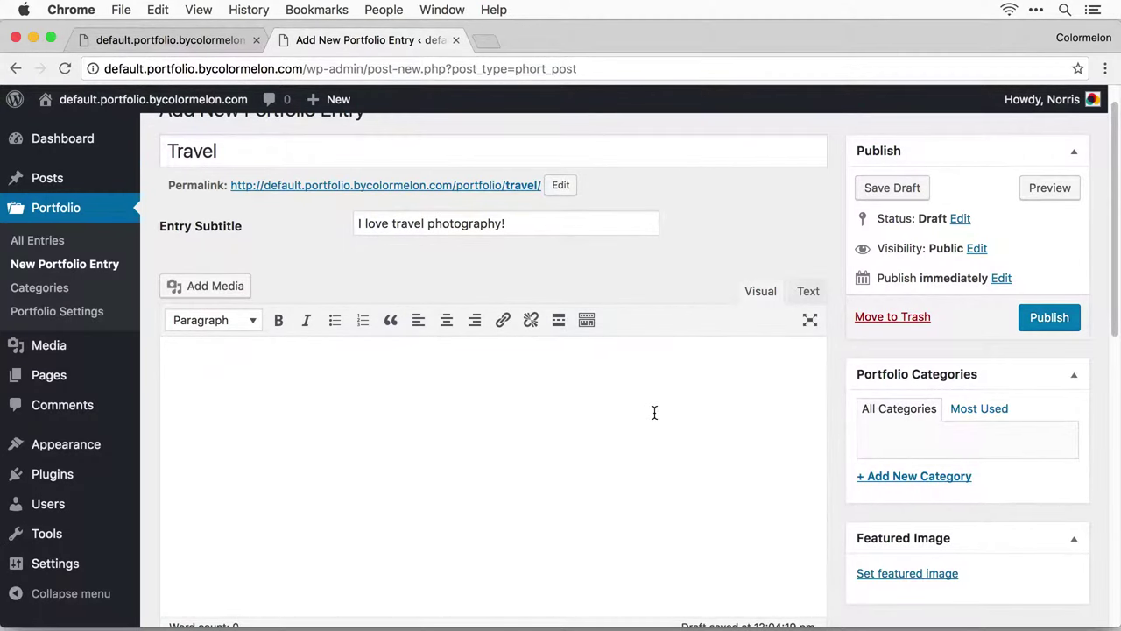
- Paste the 199-word travel photography description into the entry body
left_click(655, 412)
key("cmd+v")
scroll(664, 388, "down", 5)
scroll(669, 381, "down", 8)
scroll(613, 430, "down", 2)
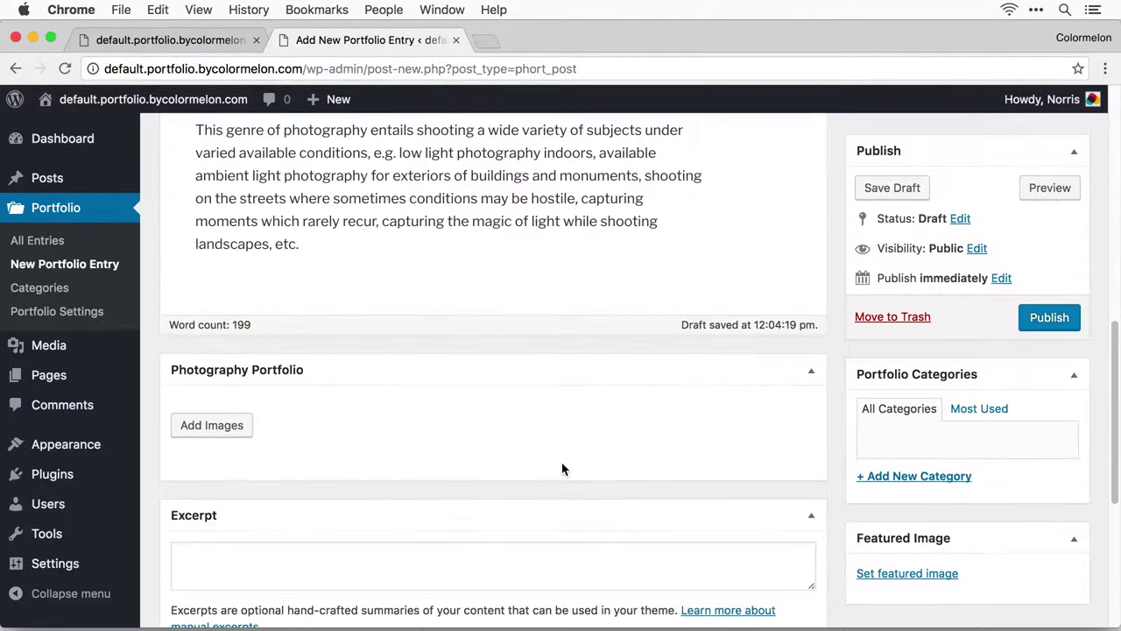
- Upload nineteen travel photos into the Travel gallery and publish the entry
left_click(245, 434)
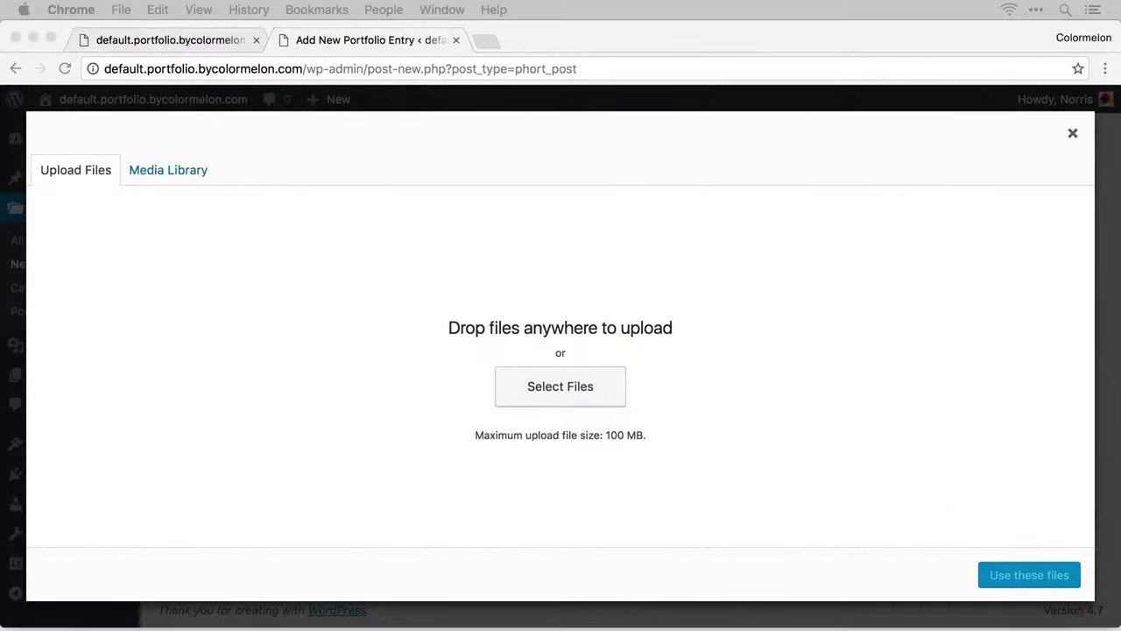
left_click_drag(1037, 395, 493, 337)
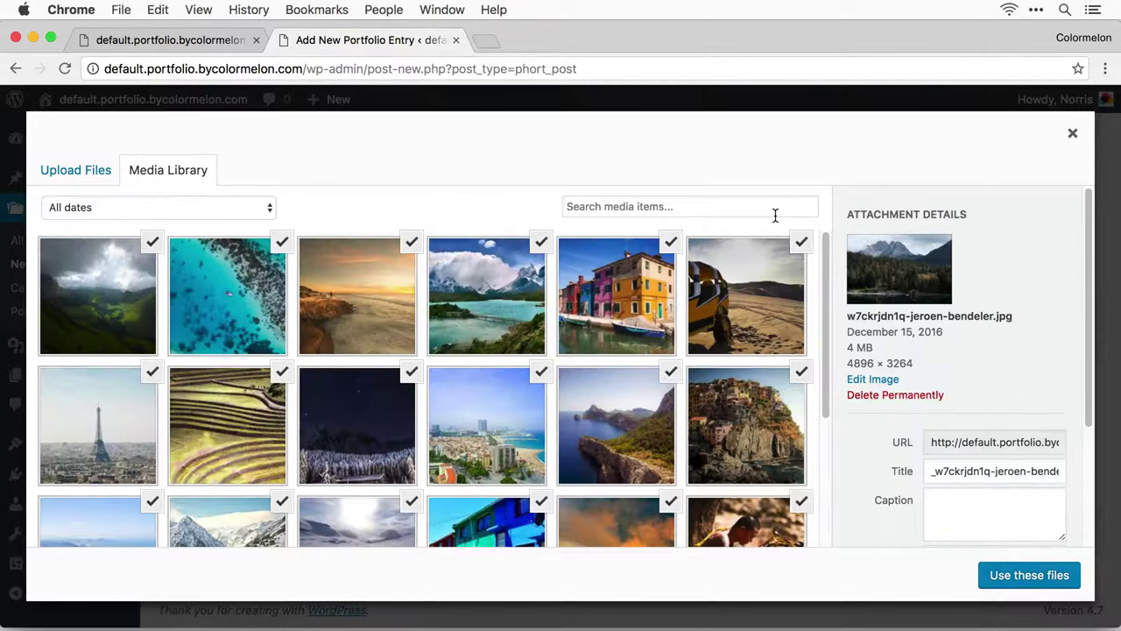
left_click(1017, 578)
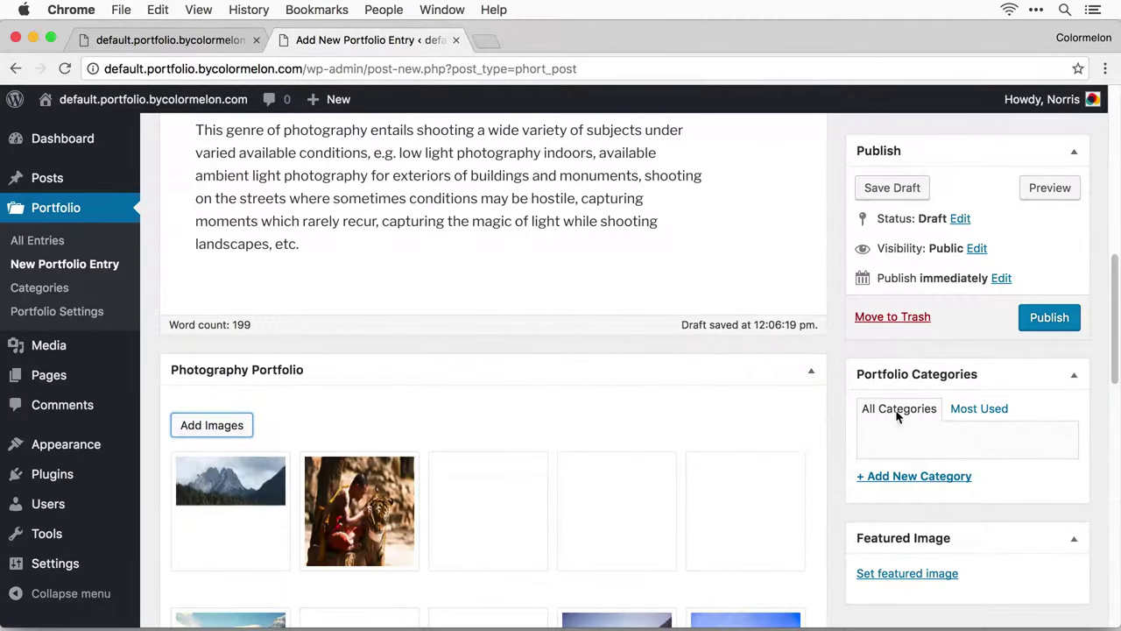
left_click(1055, 329)
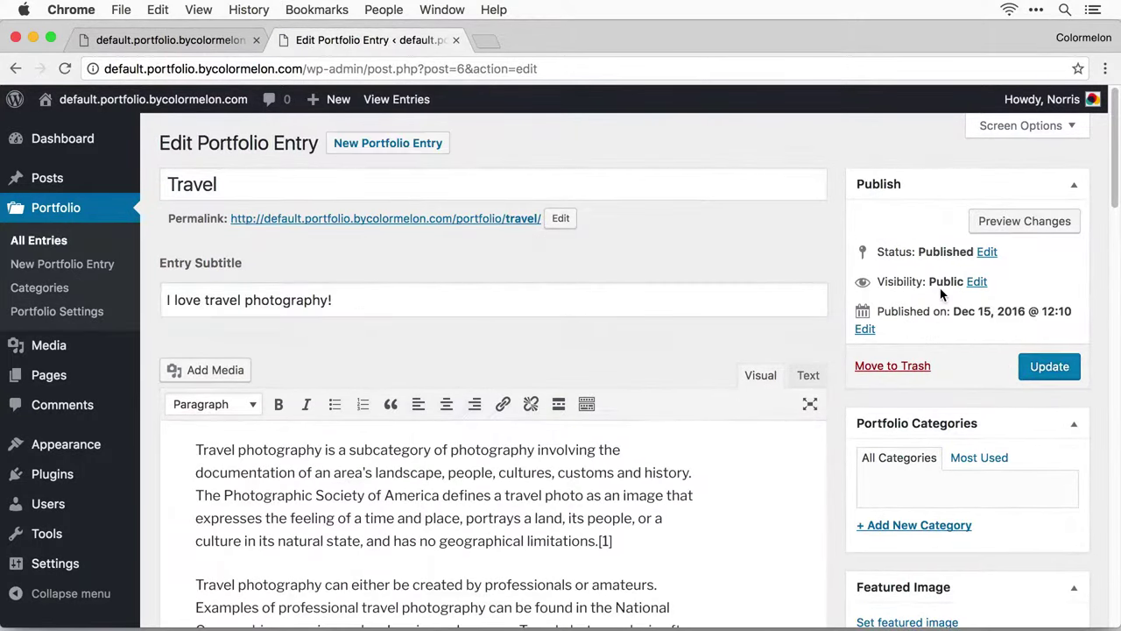
- Set the sunset beach photo as the Travel entry's featured image and update it
scroll(985, 425, "down", 2)
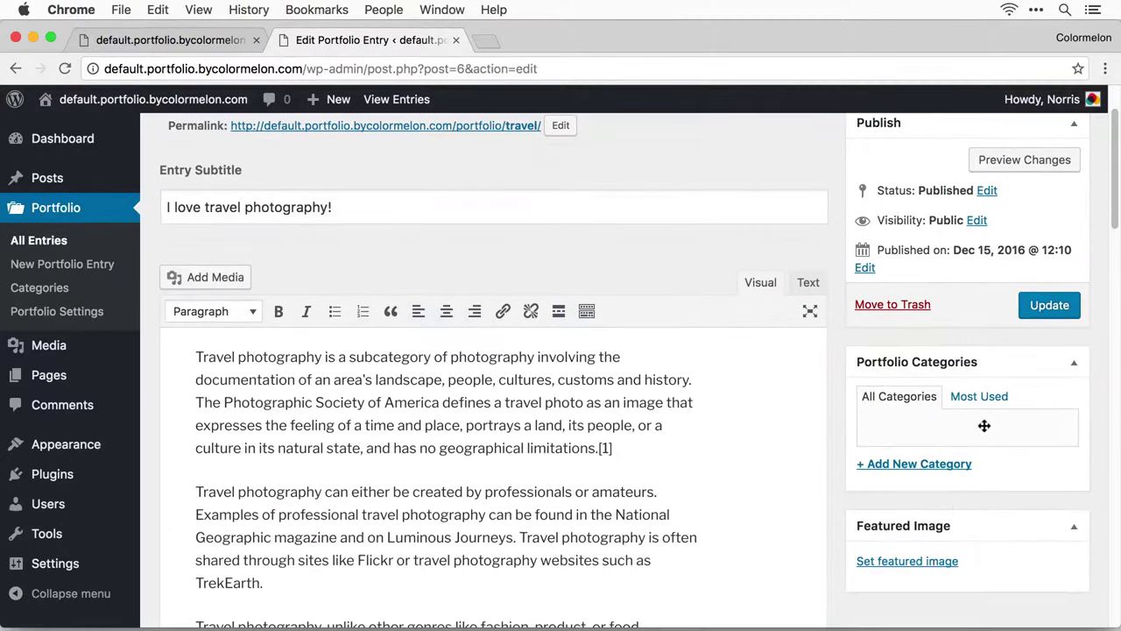
left_click(911, 561)
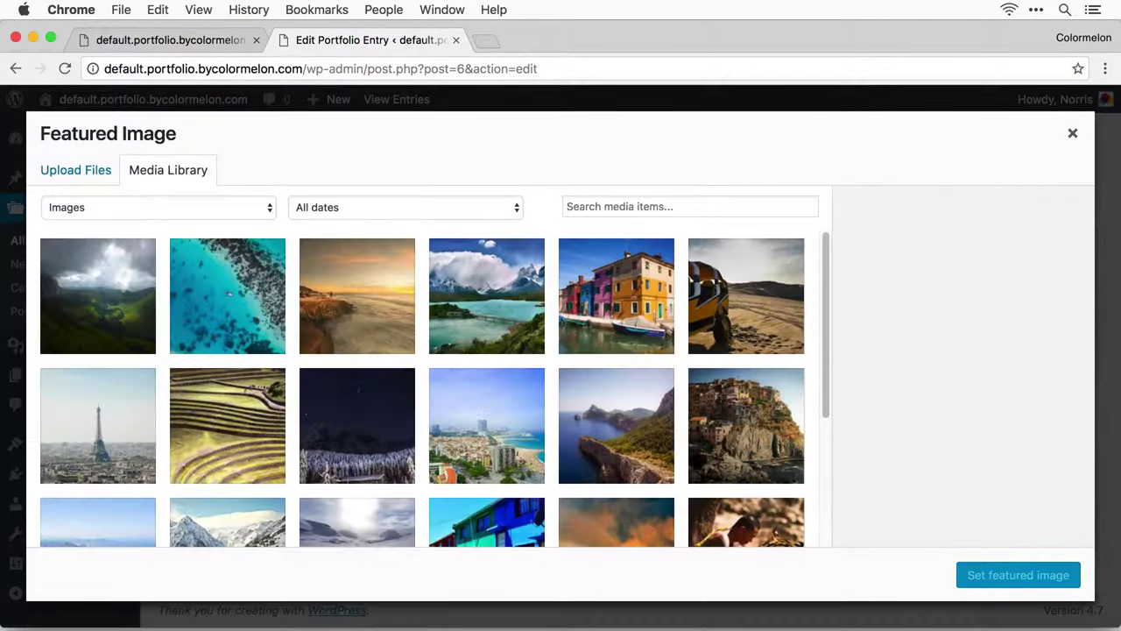
left_click(330, 311)
left_click(1008, 576)
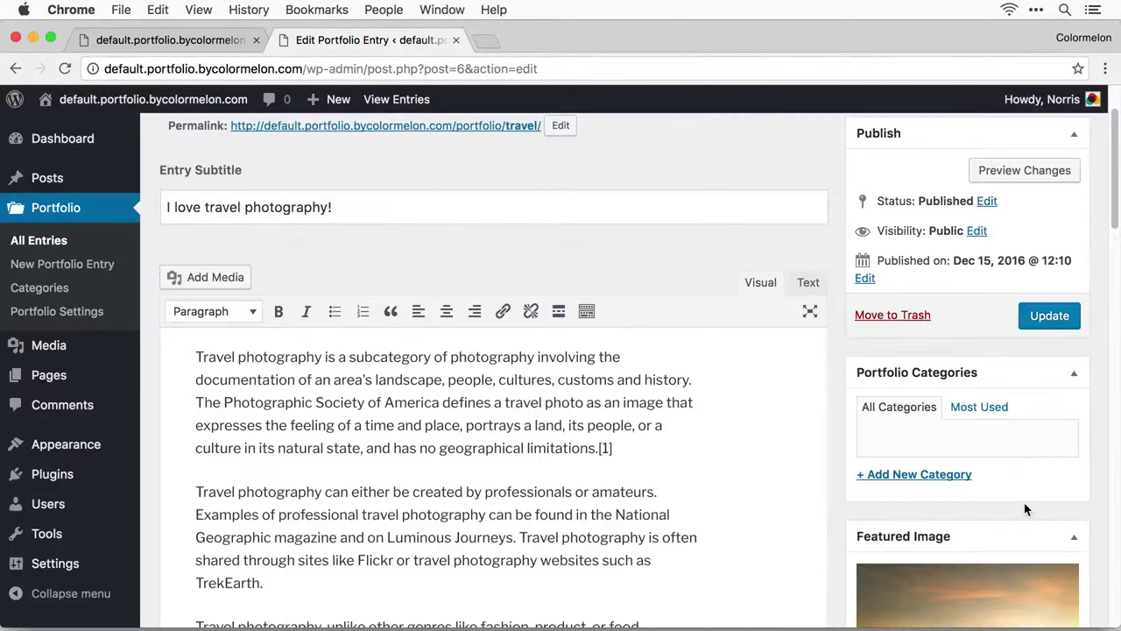
left_click(1048, 317)
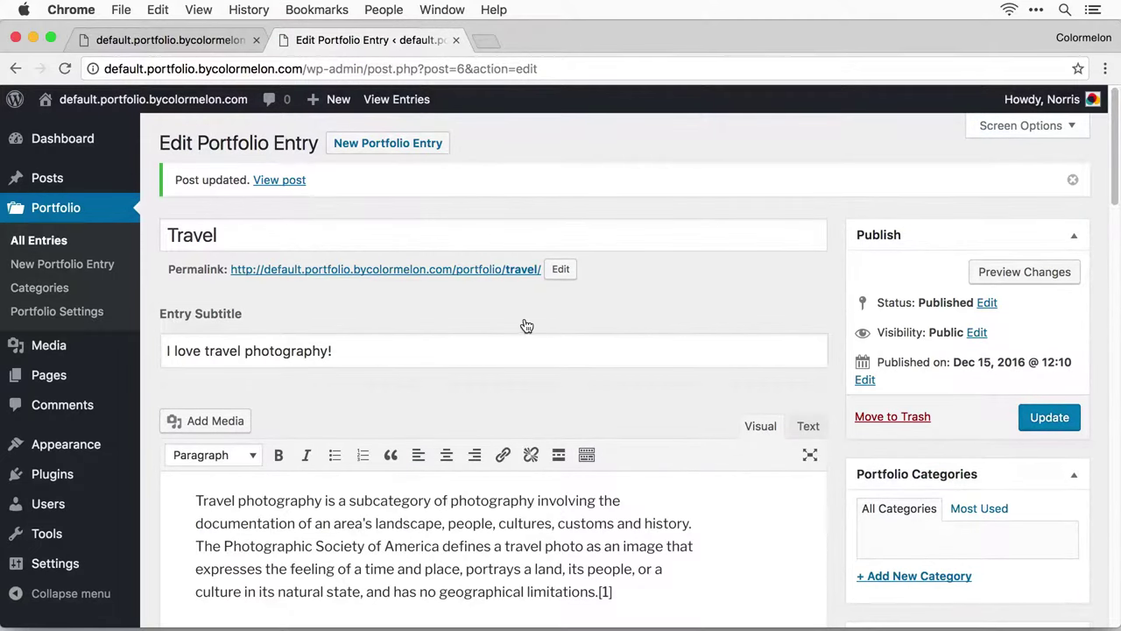
left_click(514, 270, "super")
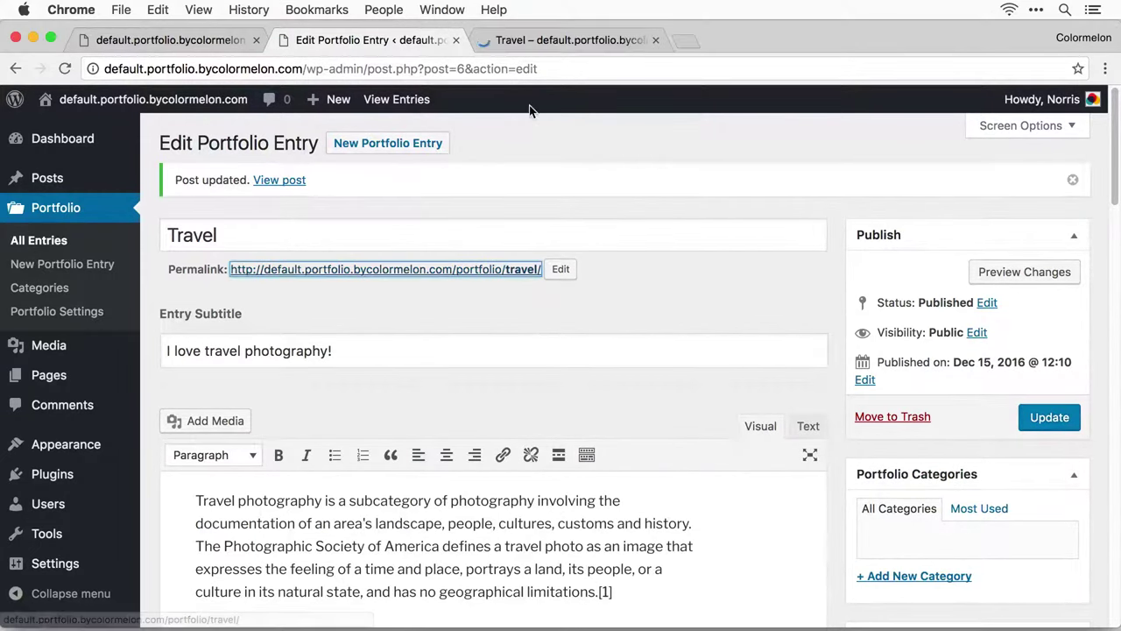
left_click(609, 51)
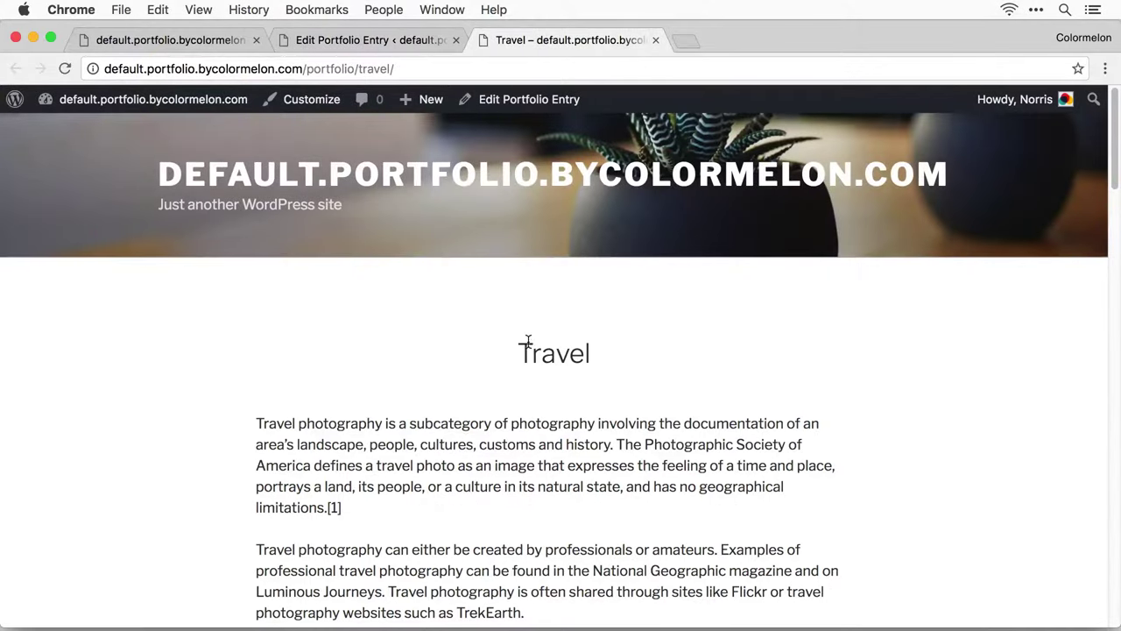
scroll(536, 438, "down", 3)
scroll(569, 328, "down", 5)
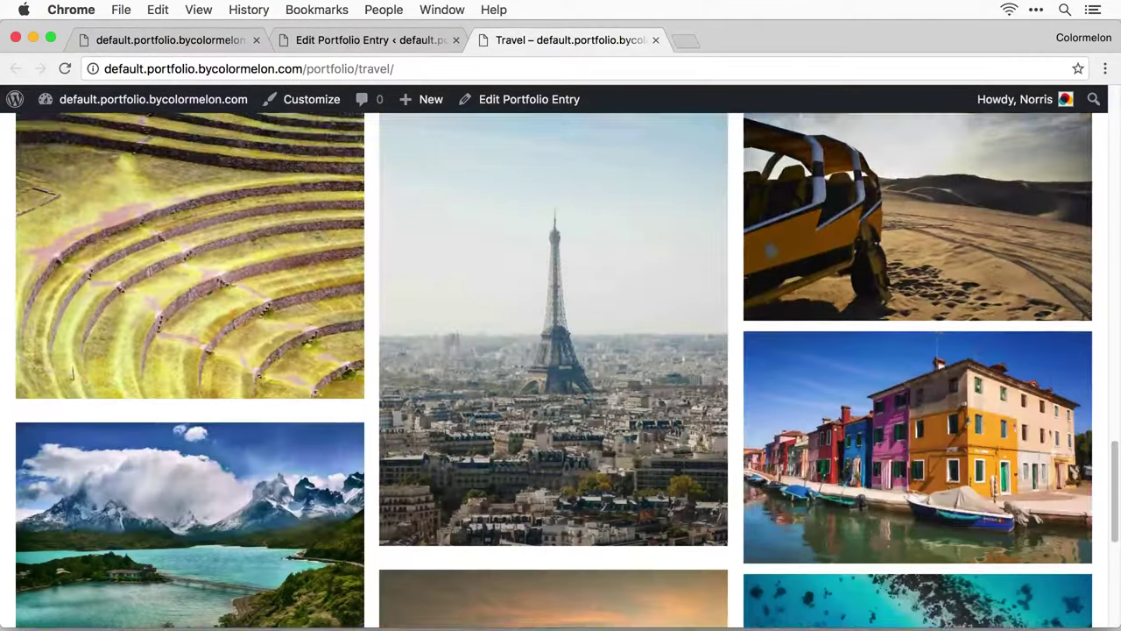
scroll(561, 350, "up", 2)
scroll(561, 350, "up", 10)
- Close the Travel preview, then publish an empty page titled 'Portfolio'
left_click(655, 39)
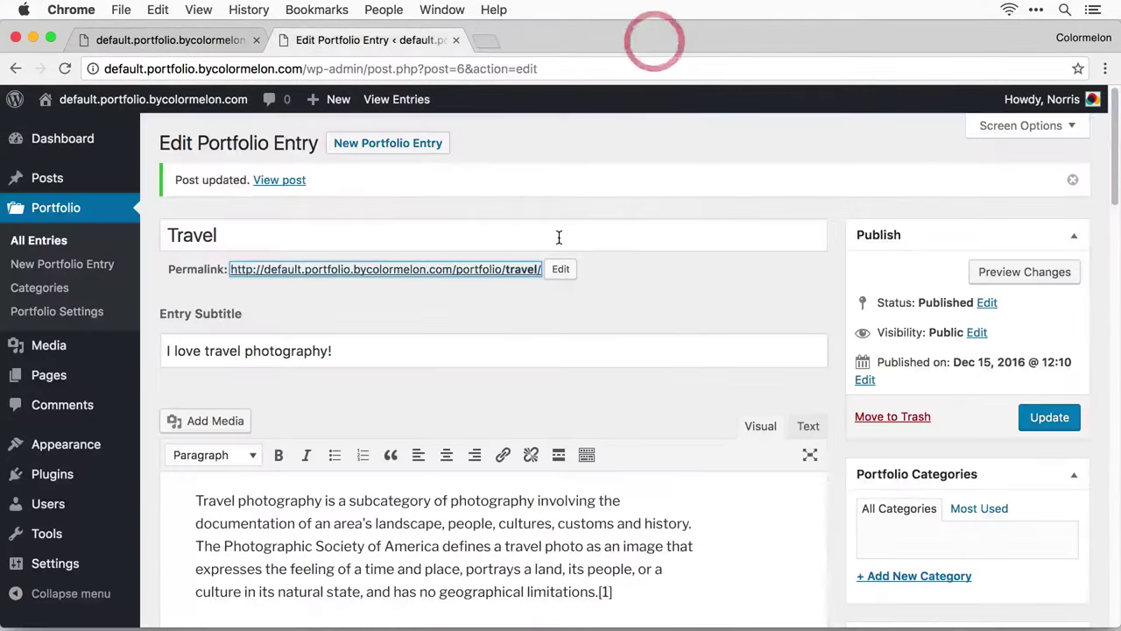
left_click(169, 355)
mouse_move(49, 375)
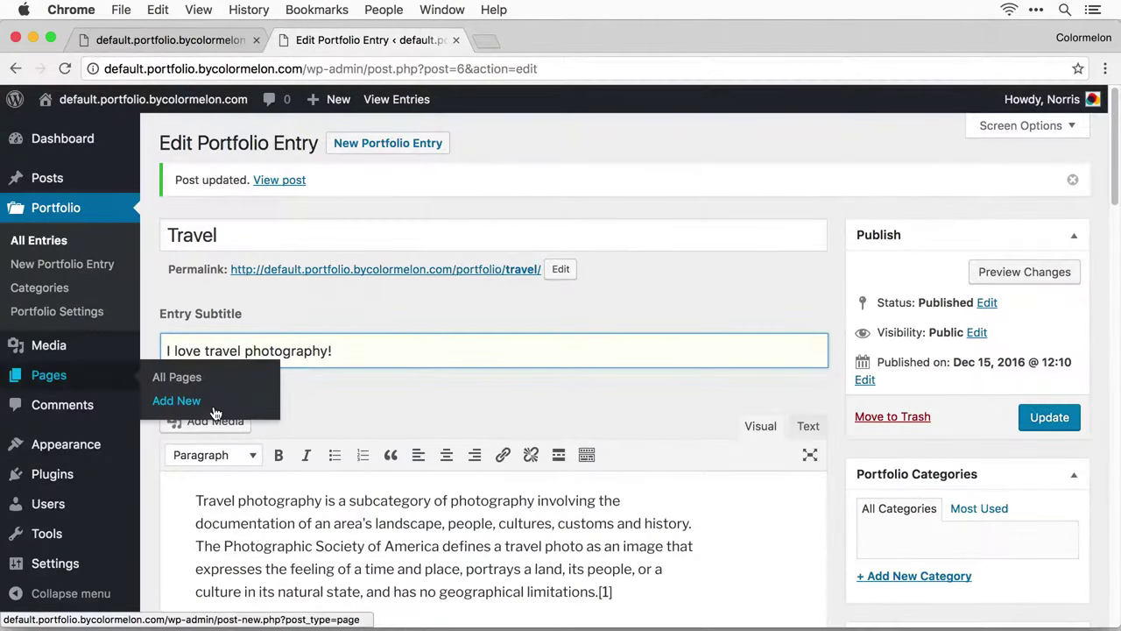
left_click(212, 408)
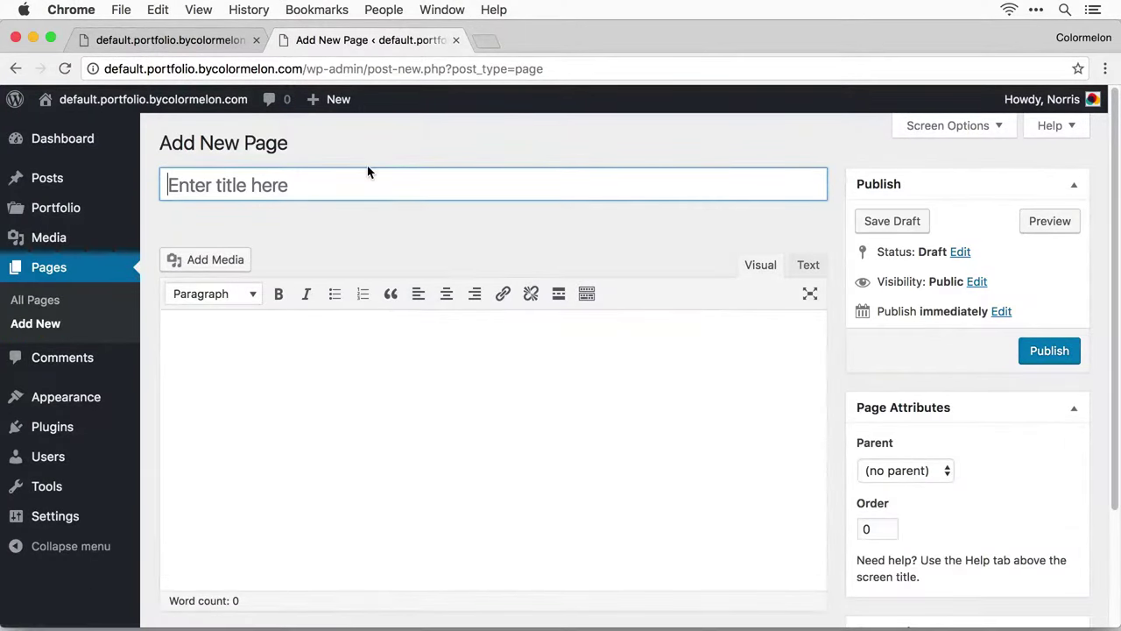
type("Portfoli")
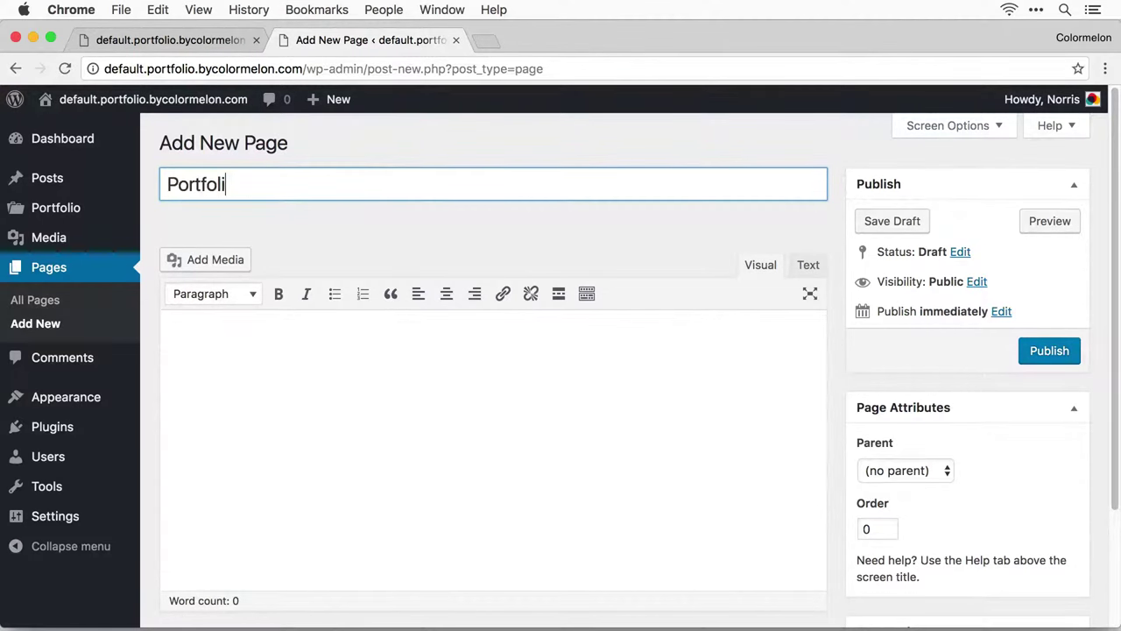
type("o")
left_click(964, 378)
left_click(1038, 359)
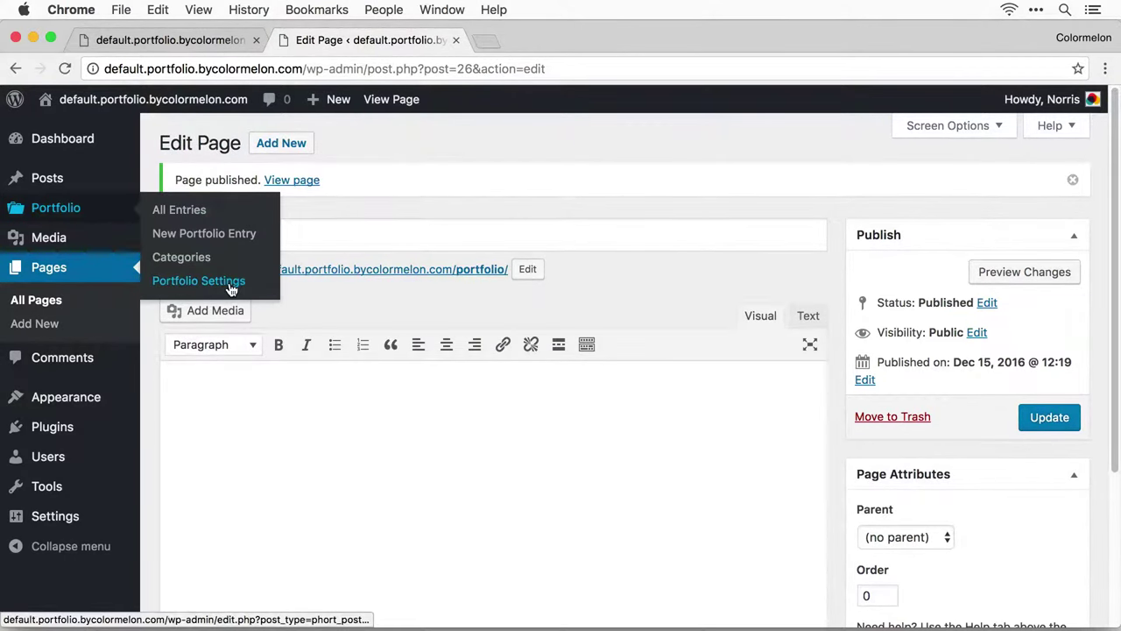
- Choose the 'Portfolio' page as the portfolio page in Portfolio Settings and save
left_click(232, 282)
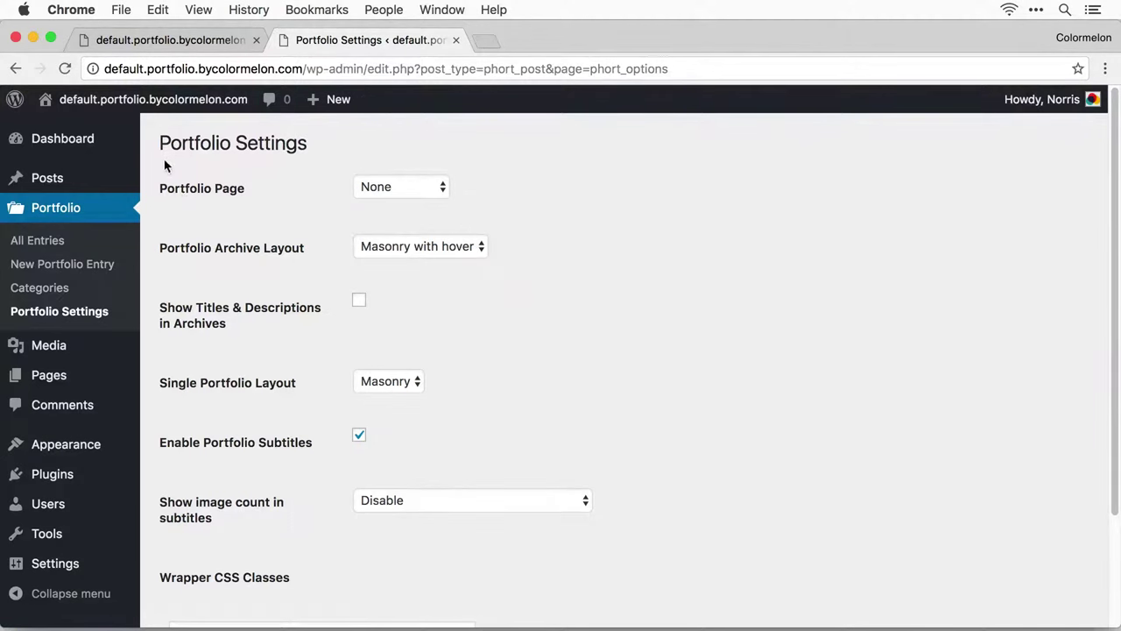
left_click_drag(165, 167, 251, 201)
left_click(288, 208)
left_click(373, 191)
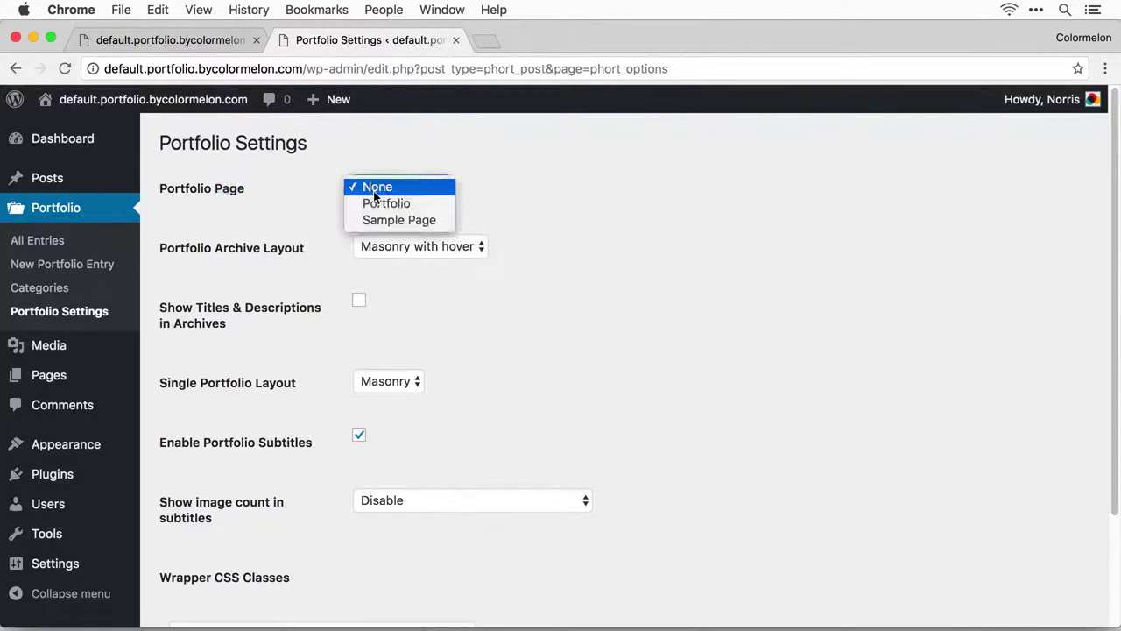
left_click(419, 206)
scroll(571, 219, "down", 3)
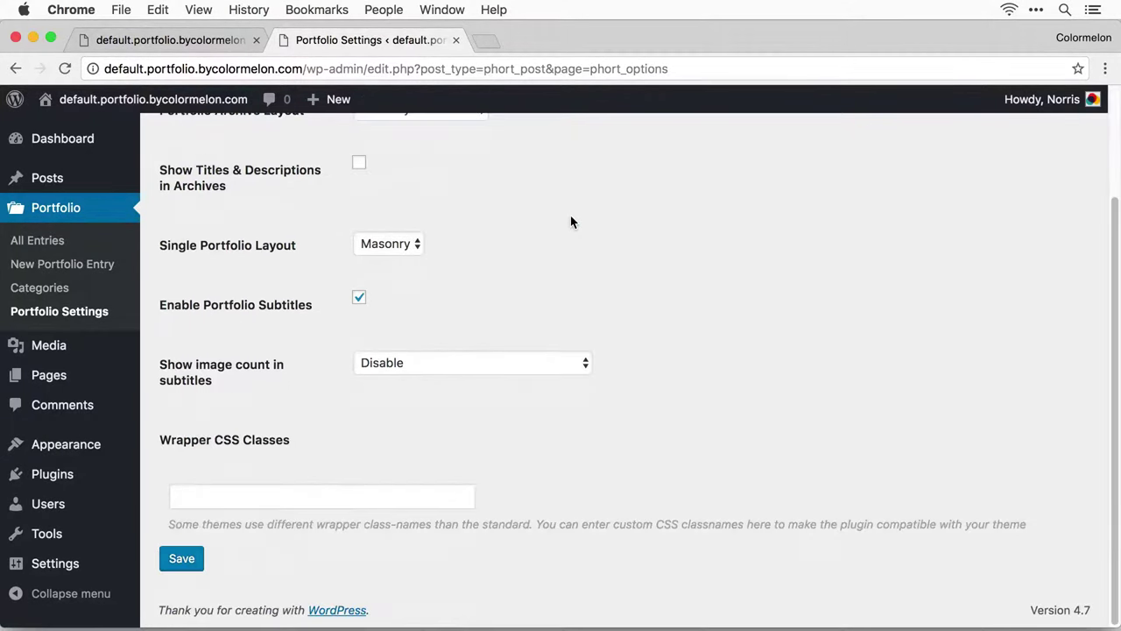
left_click(175, 567)
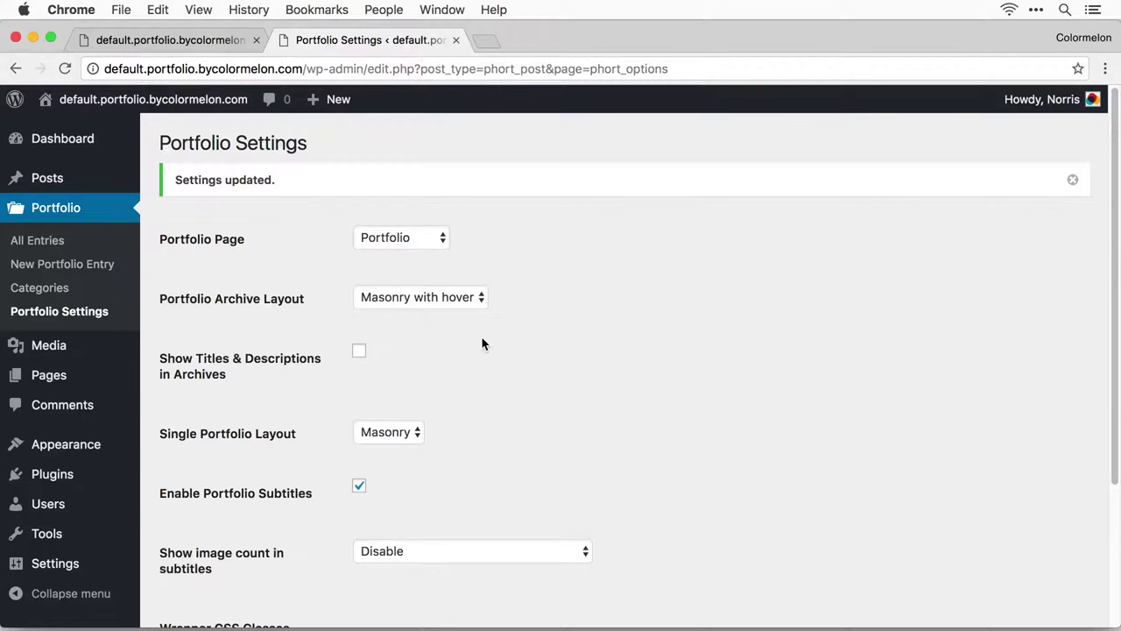
mouse_move(66, 444)
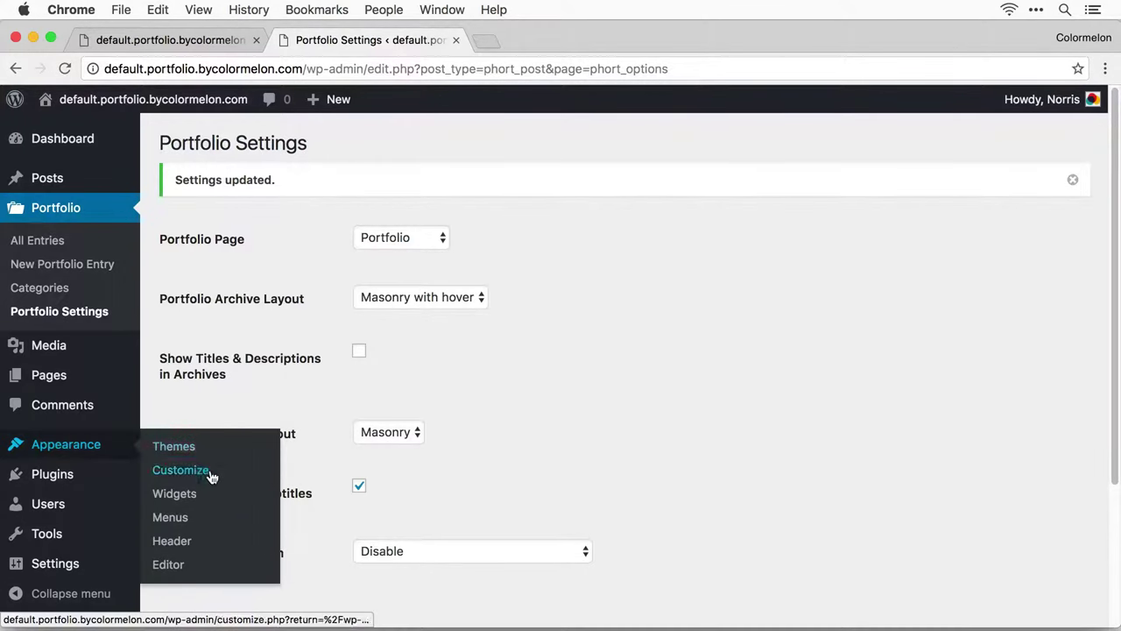
- In the Customizer, set Portfolio as static front page and Sample Page as posts page, and publish
left_click(207, 470)
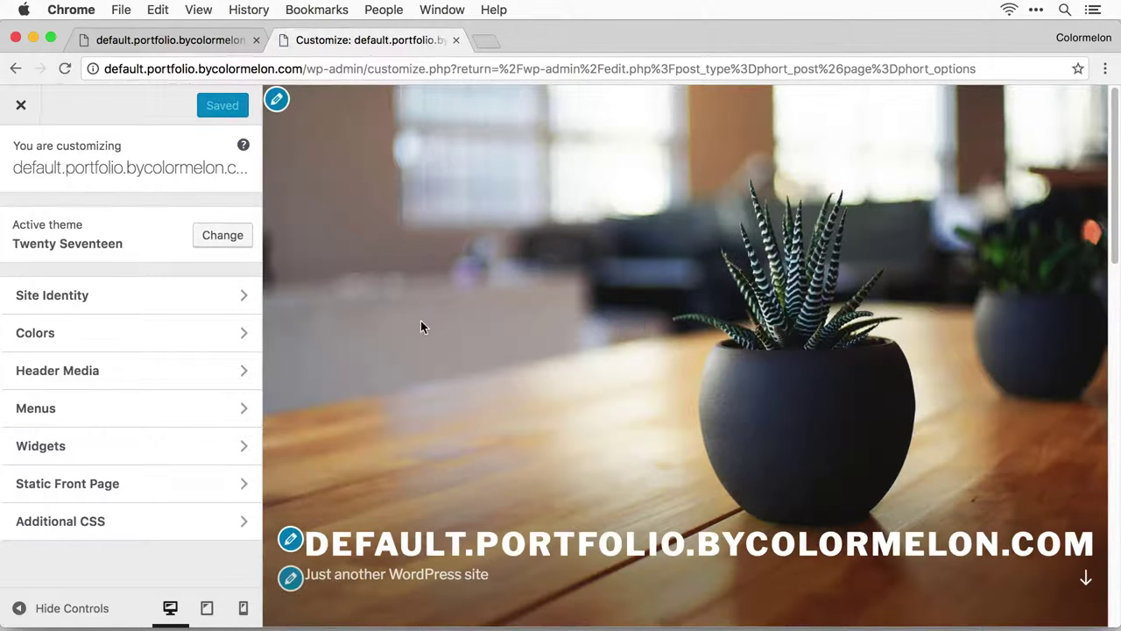
left_click(210, 484)
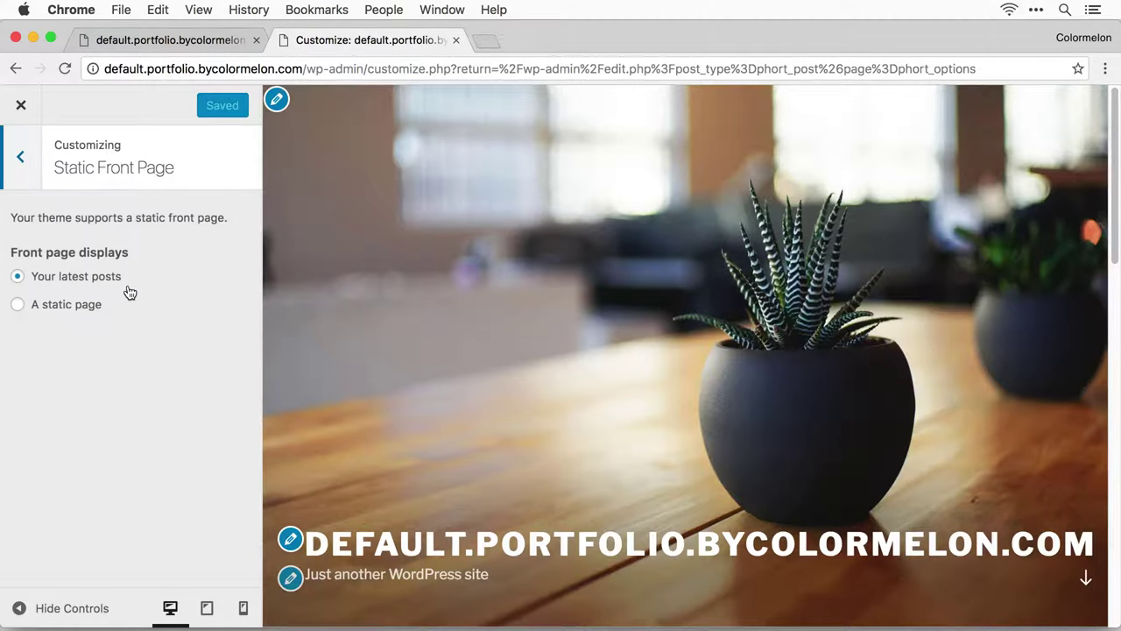
left_click(81, 306)
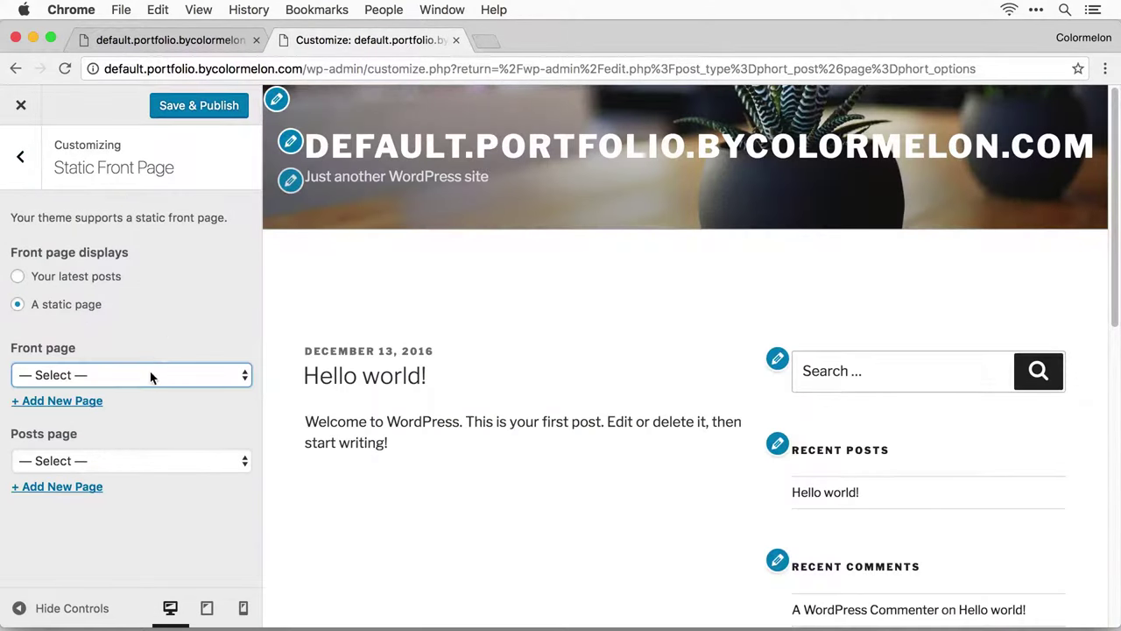
left_click(151, 376)
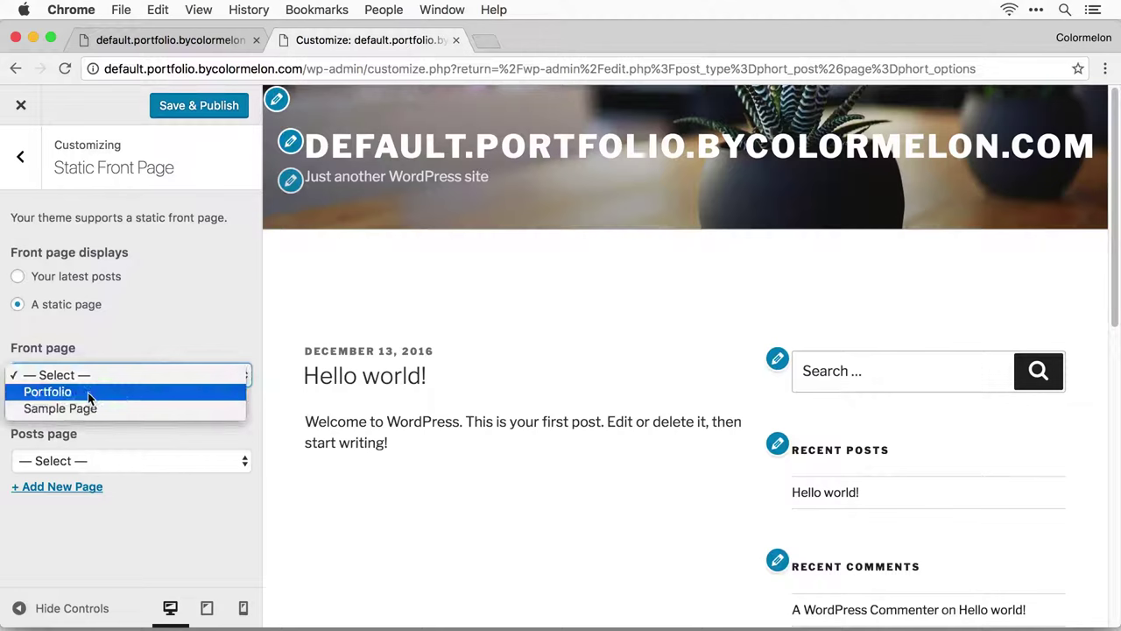
left_click(87, 392)
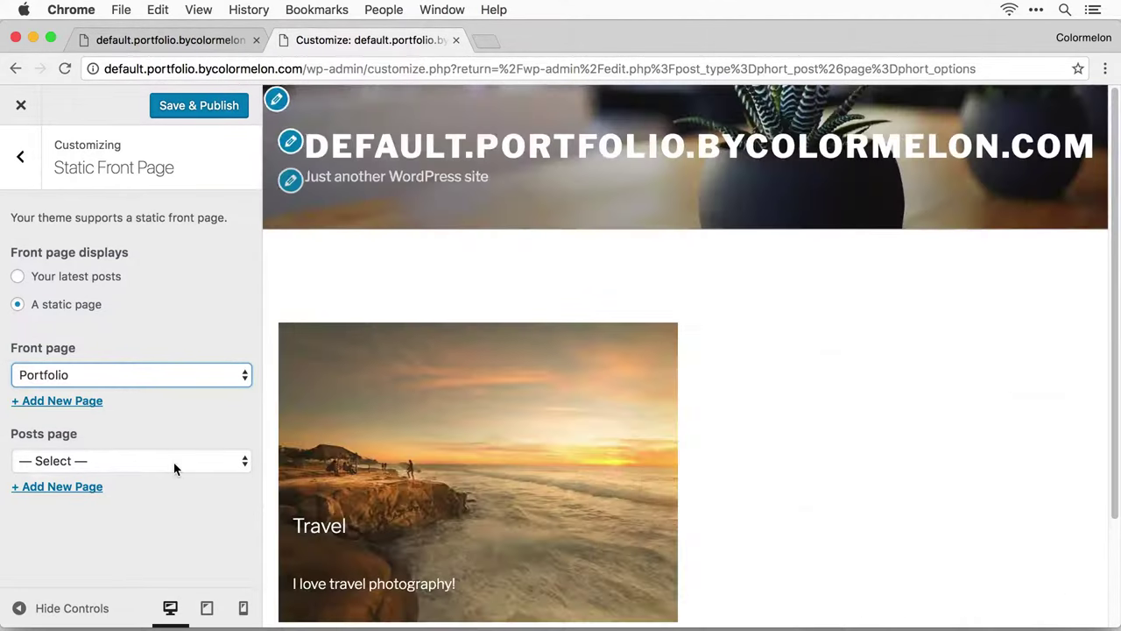
left_click(176, 465)
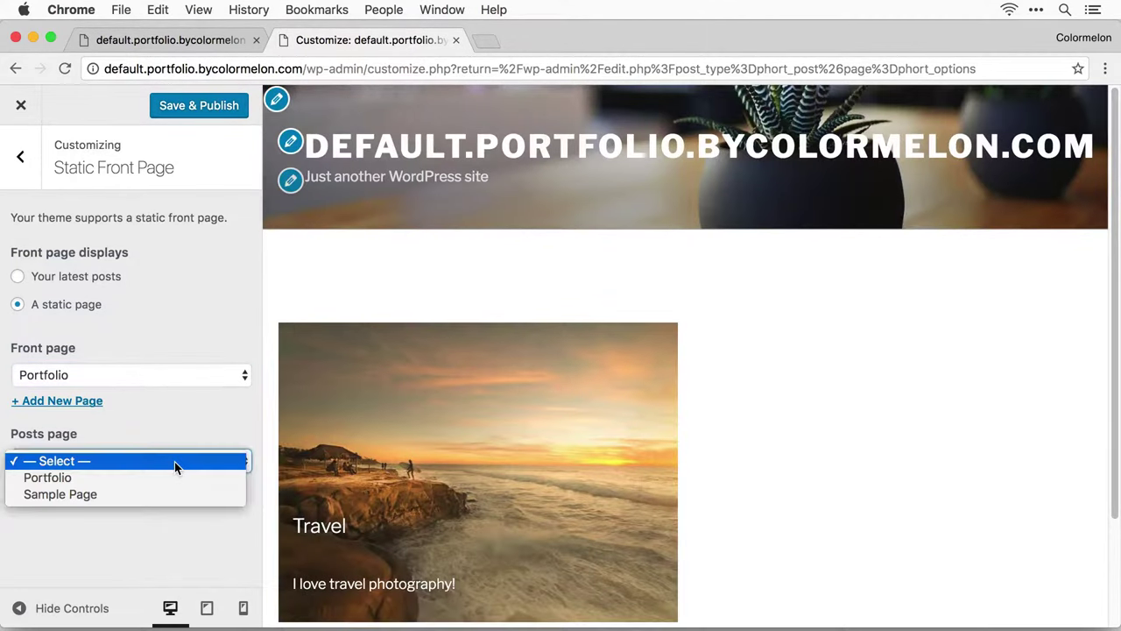
left_click(96, 495)
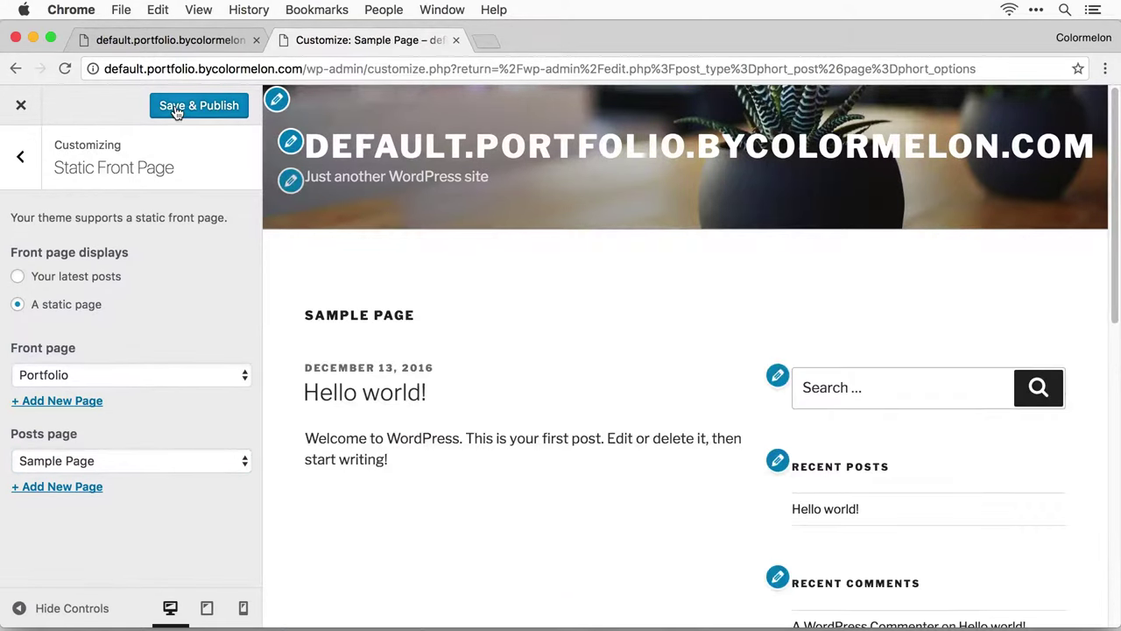
left_click(176, 109)
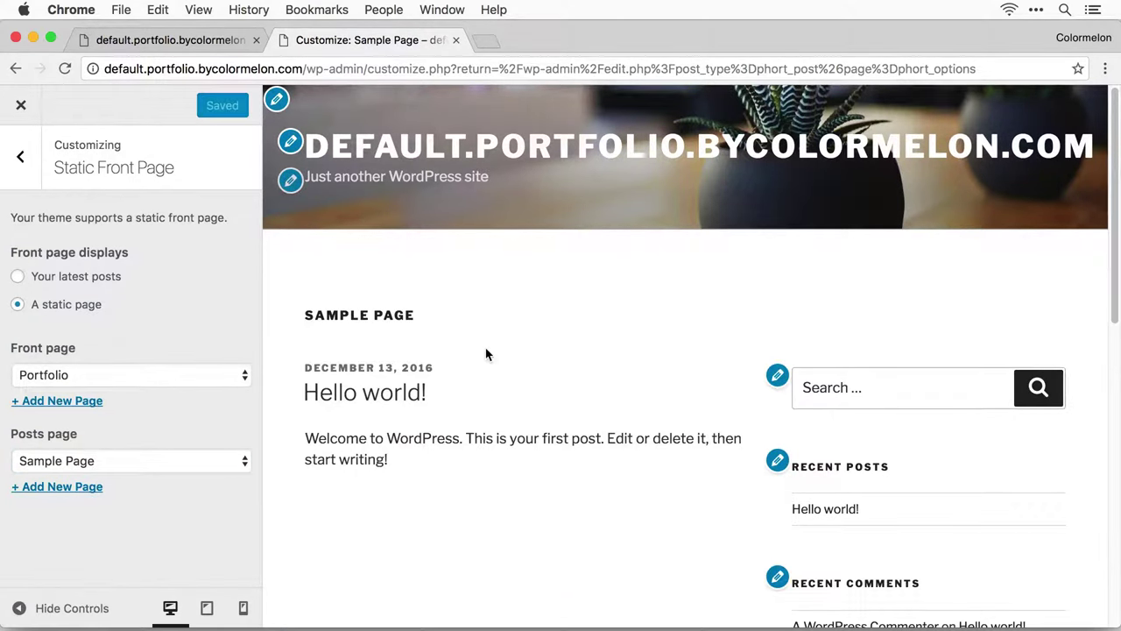
- Bring the updated Portfolio home page into view and close the outdated front page tab
left_click(455, 149)
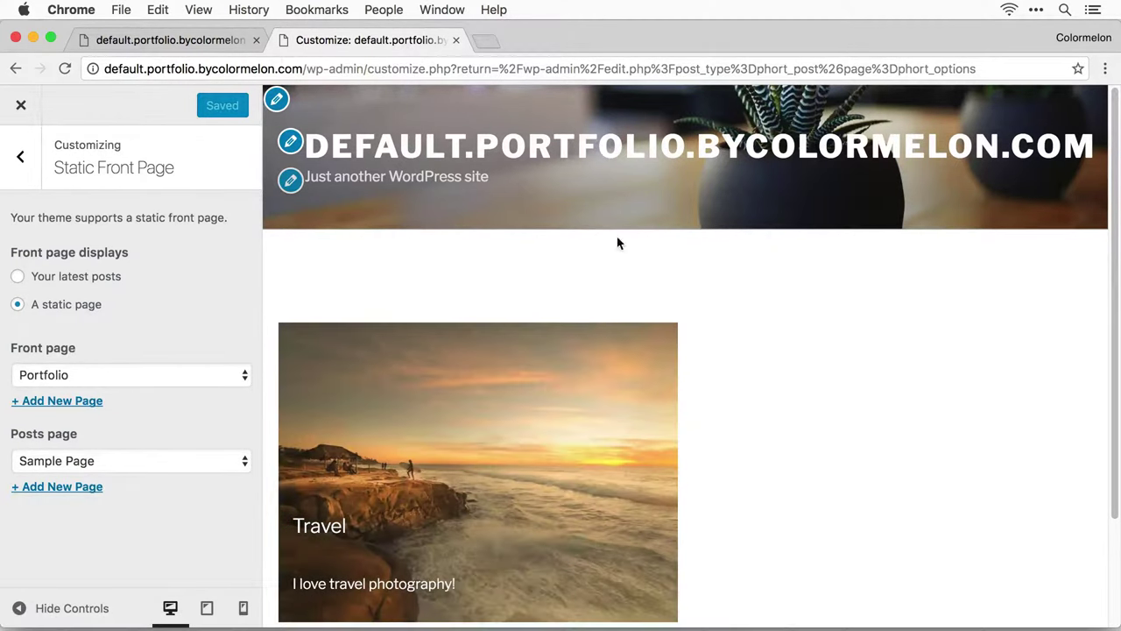
left_click(176, 40)
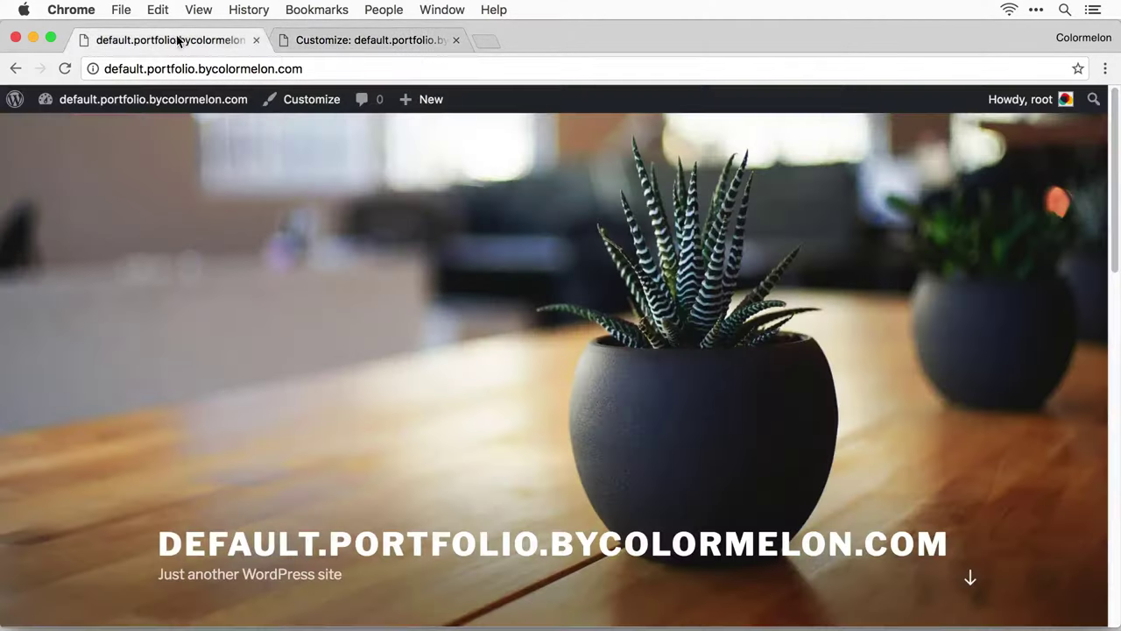
left_click(256, 40)
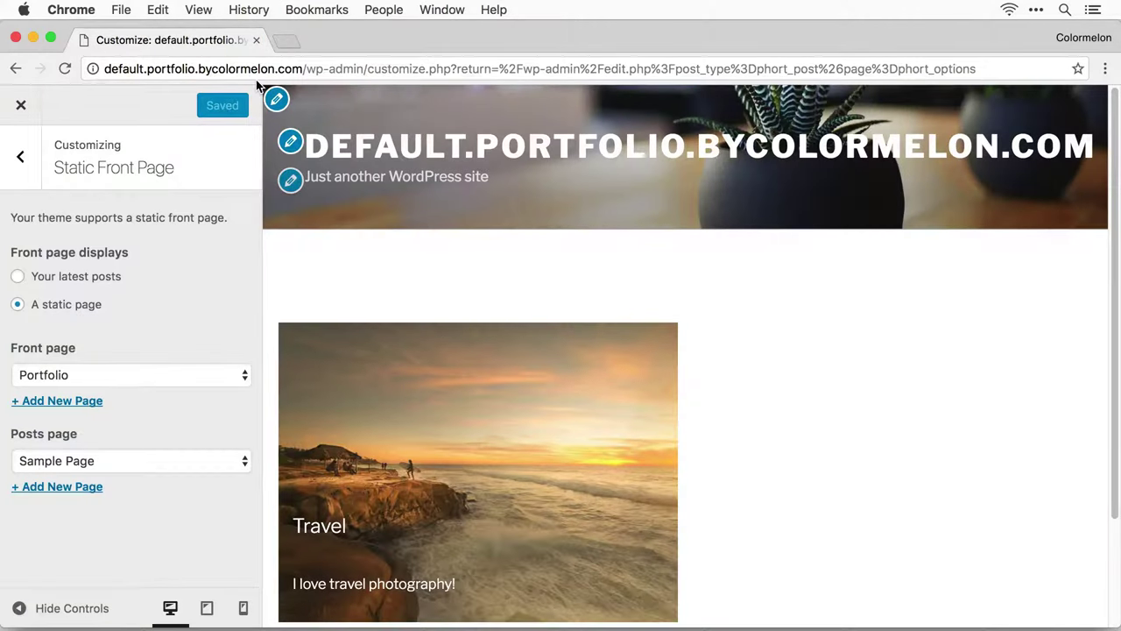
- Publish a 'Street Photography' entry with gallery photos and the dark street scene as featured image
left_click(21, 105)
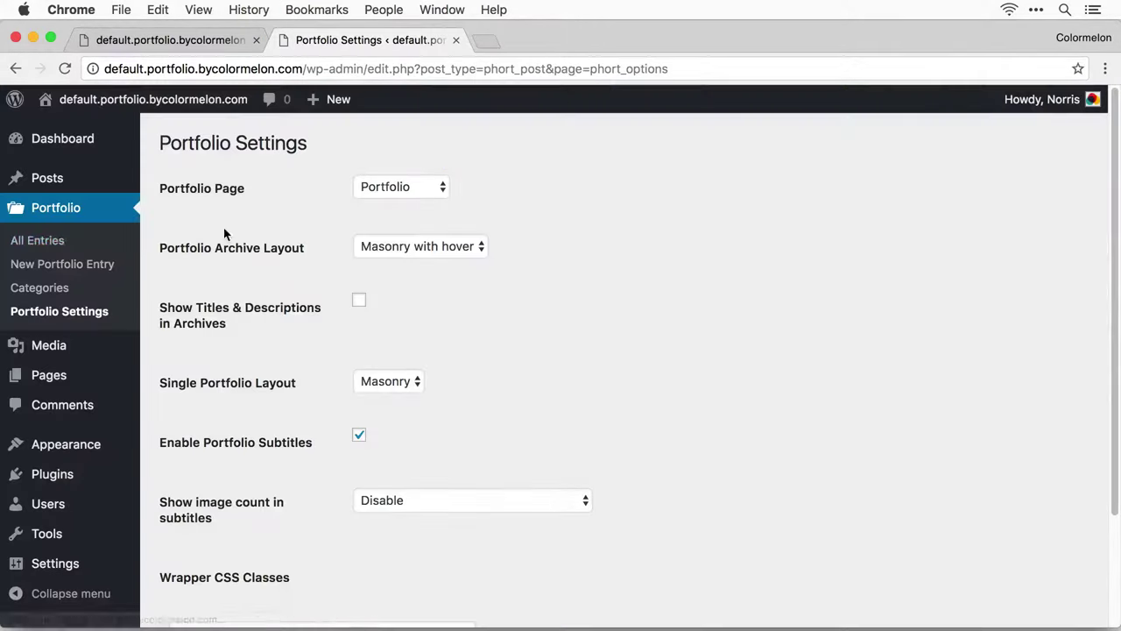
left_click(65, 264)
left_click(318, 180)
type("Stree")
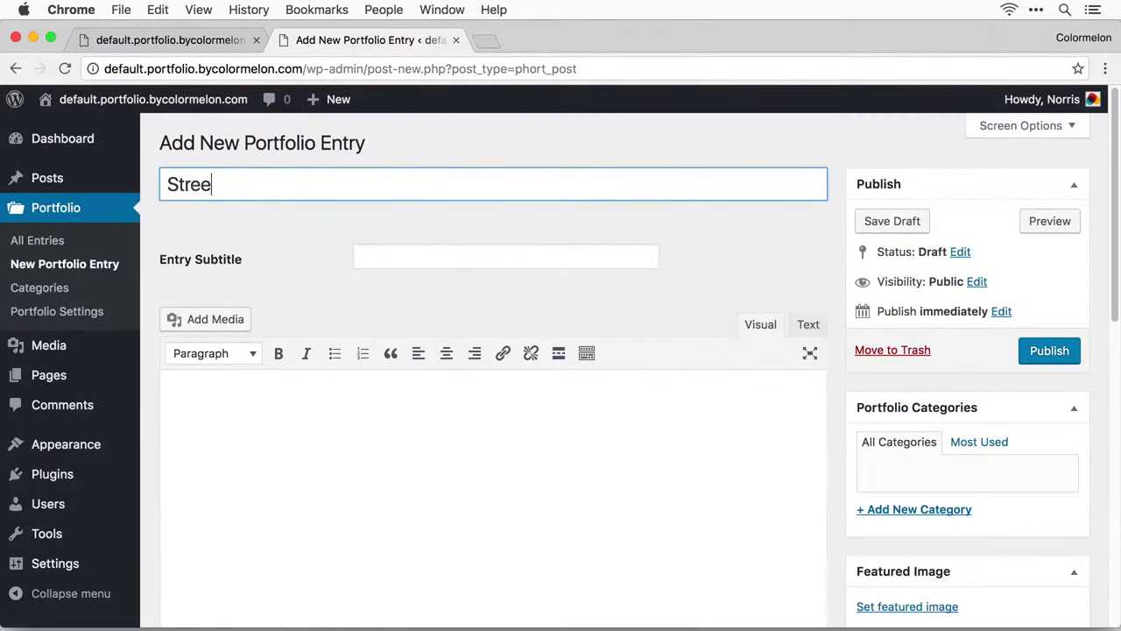
type("t Photography")
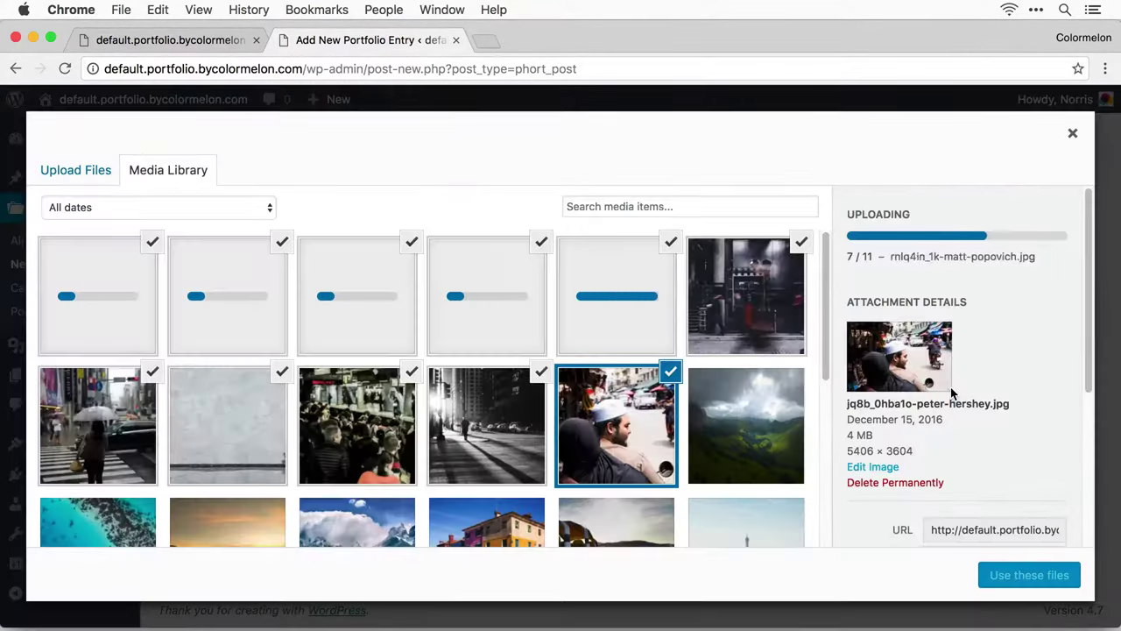
left_click(1029, 575)
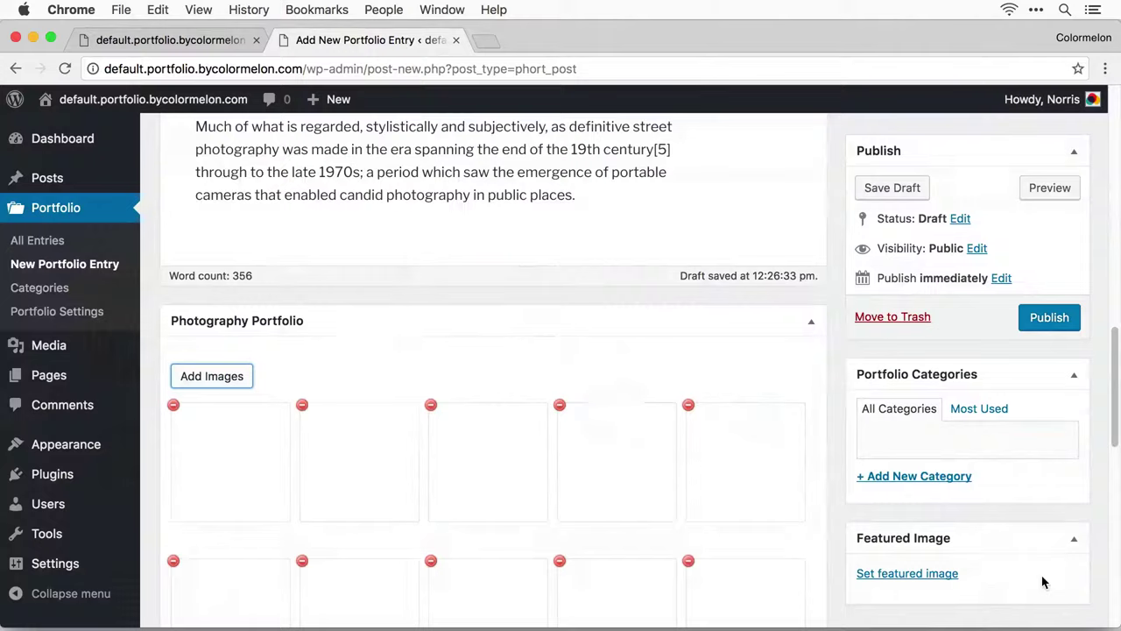
left_click(951, 578)
left_click(101, 404)
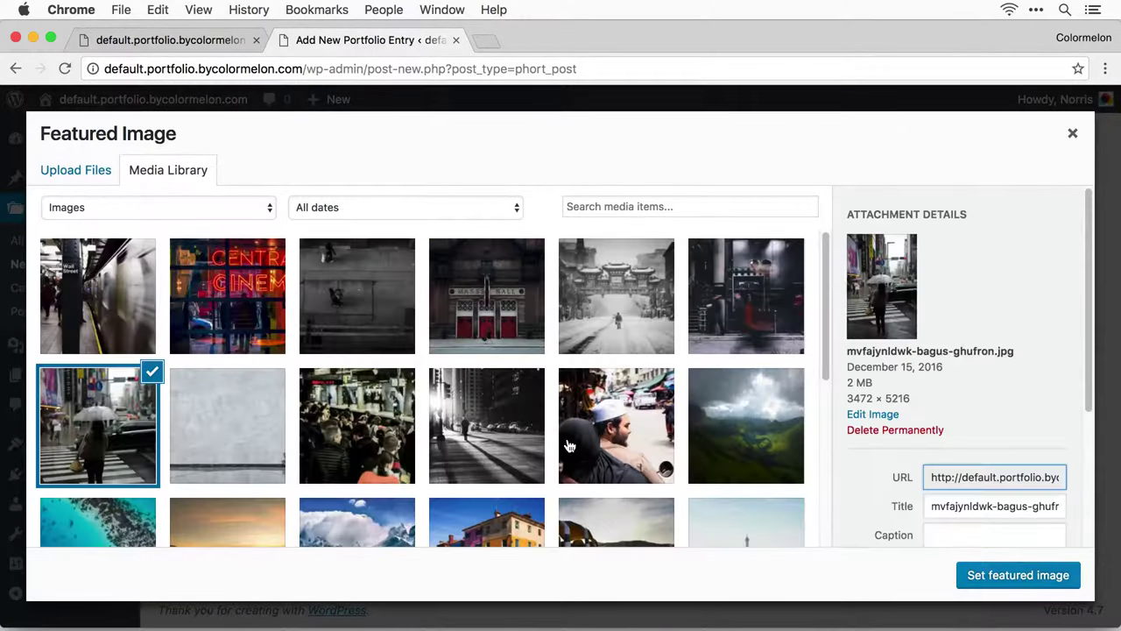
left_click(746, 296)
left_click(1021, 574)
scroll(1036, 386, "up", 10)
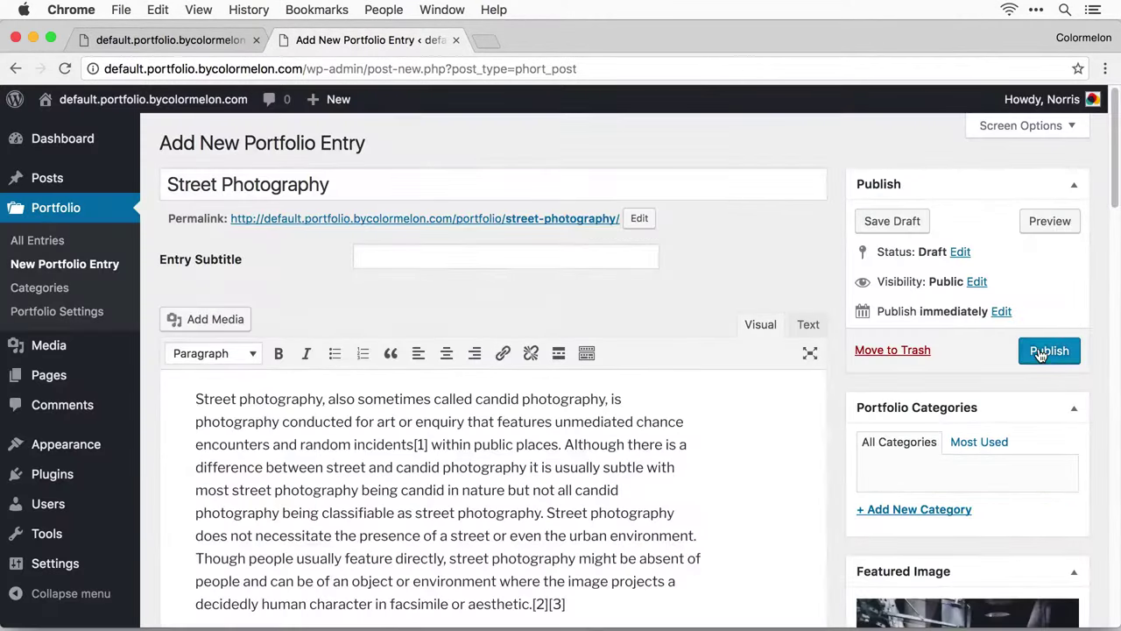
left_click(1046, 348)
- Start a 'Colors and Patterns' entry with six gallery images and the purple spiral featured image
left_click(80, 261)
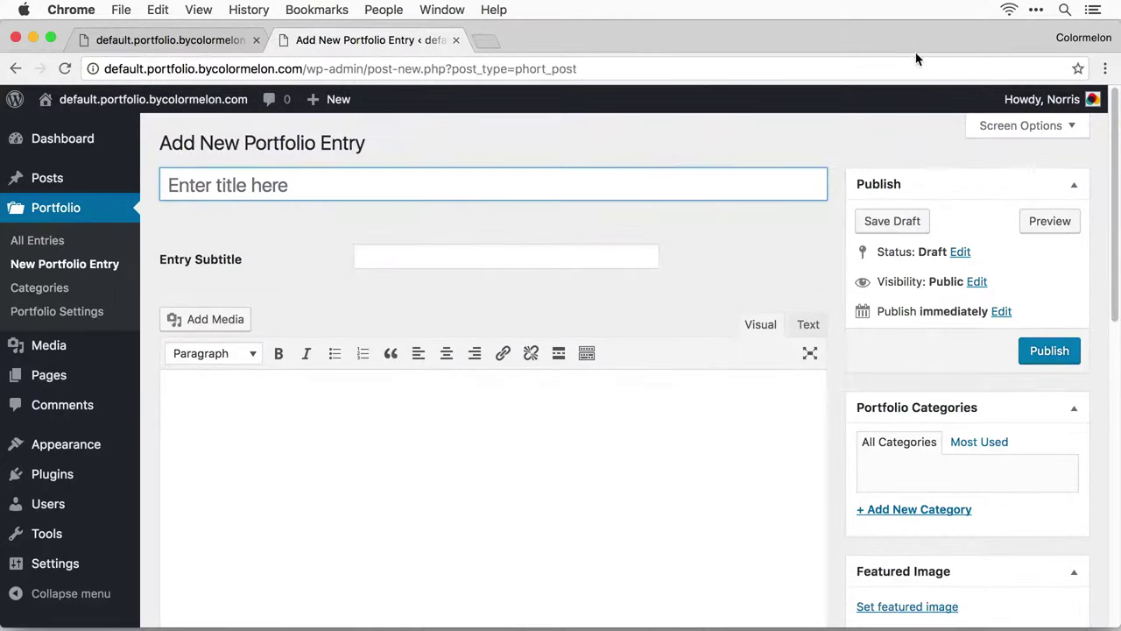
type("Colors and Patterns")
scroll(601, 438, "down", 10)
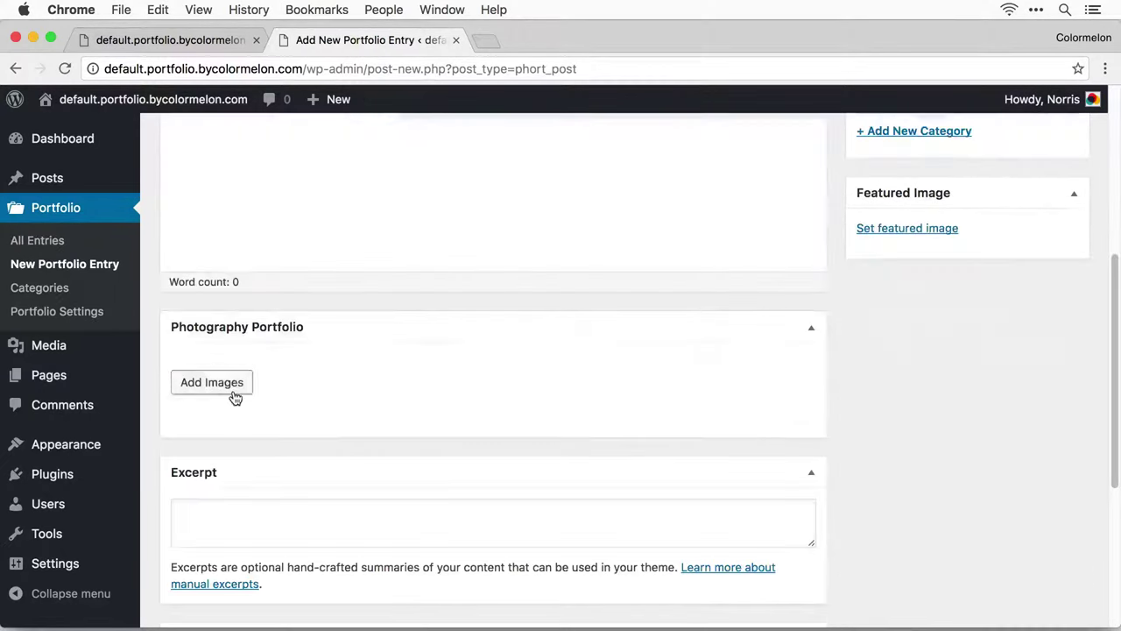
left_click(233, 395)
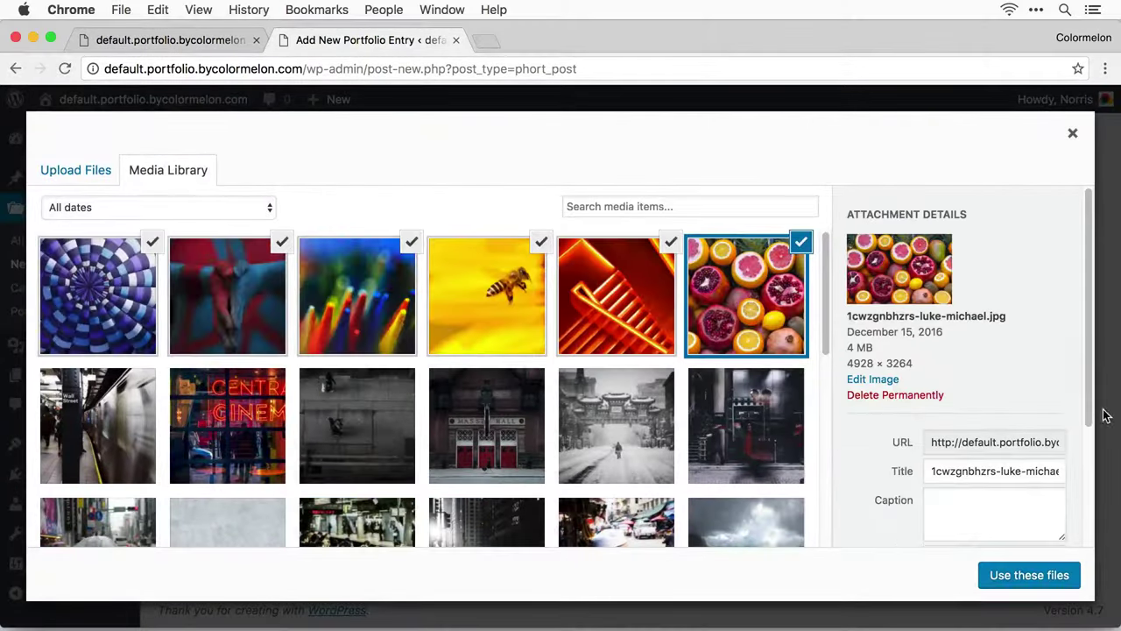
left_click(1029, 575)
left_click(911, 228)
left_click(100, 300)
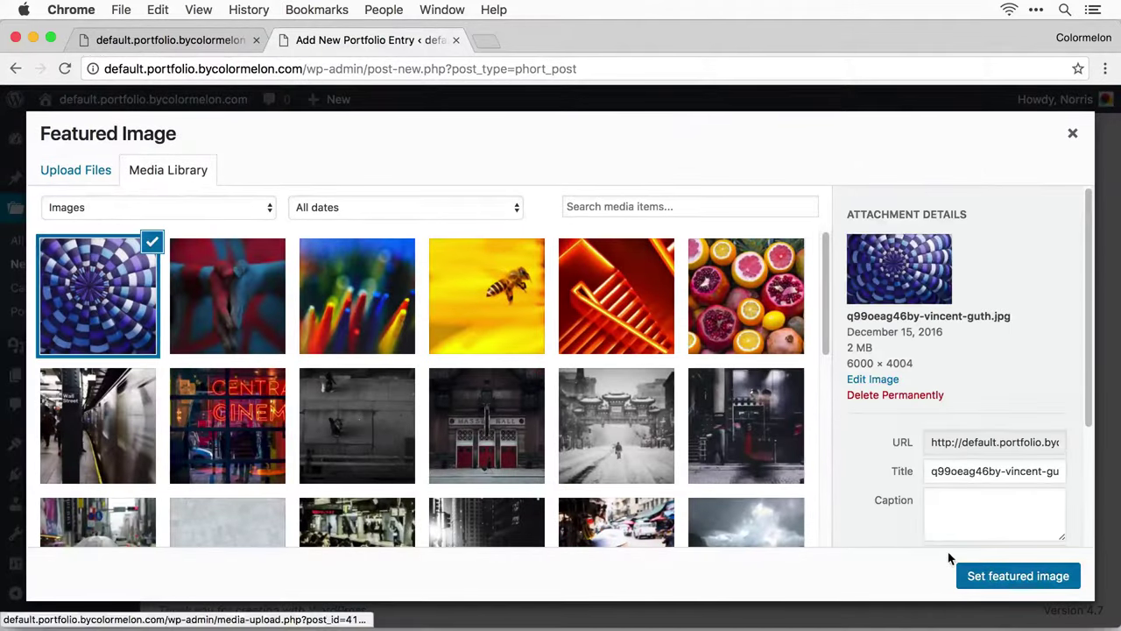
left_click(982, 573)
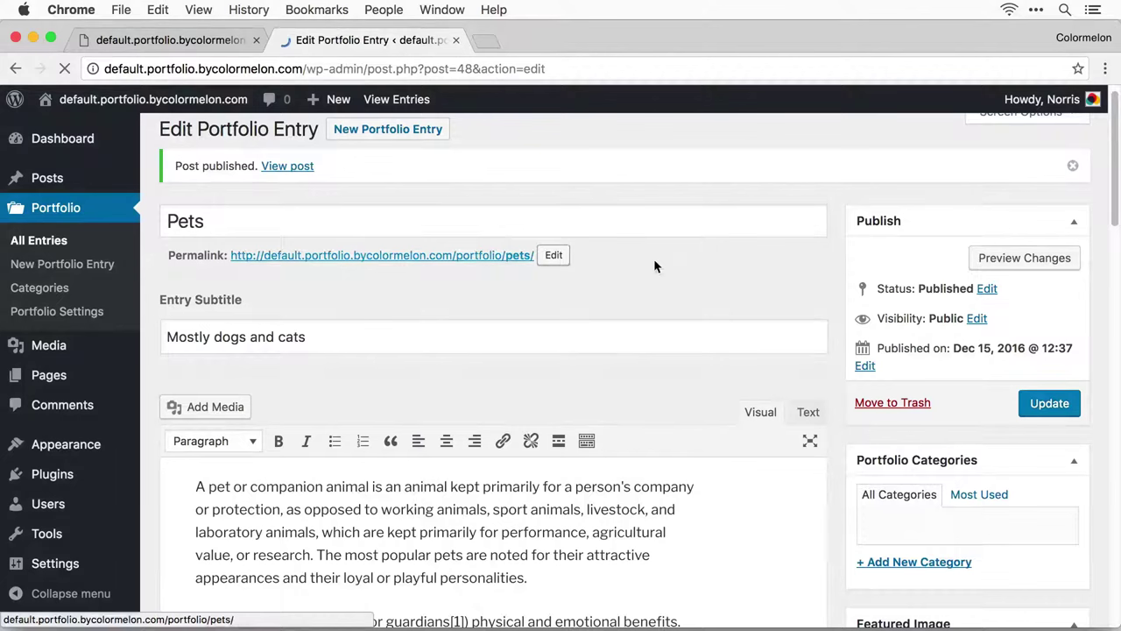
- Reload the site home page and scroll to the Pets, Colors and Patterns, Street Photography and Travel cards
left_click_drag(166, 39, 427, 47)
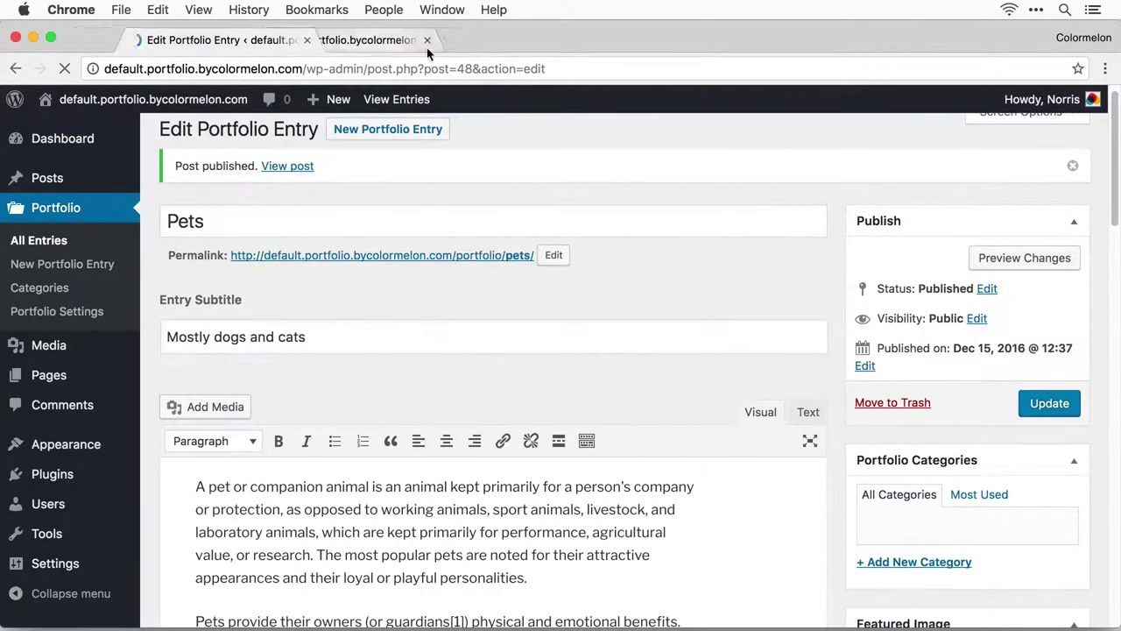
left_click(65, 69)
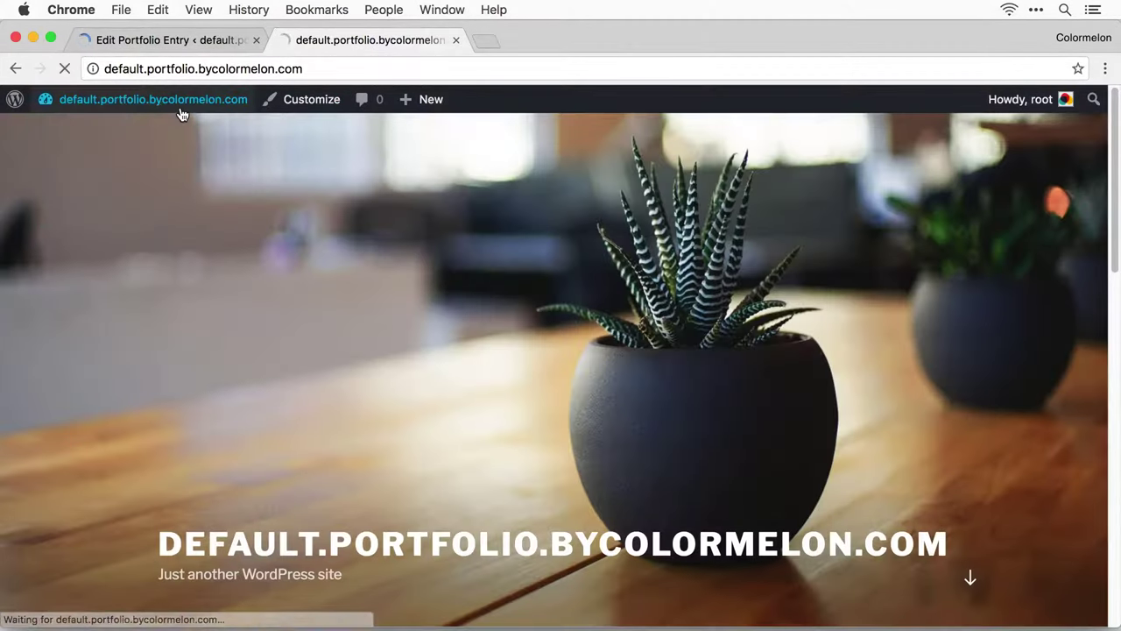
scroll(712, 306, "down", 5)
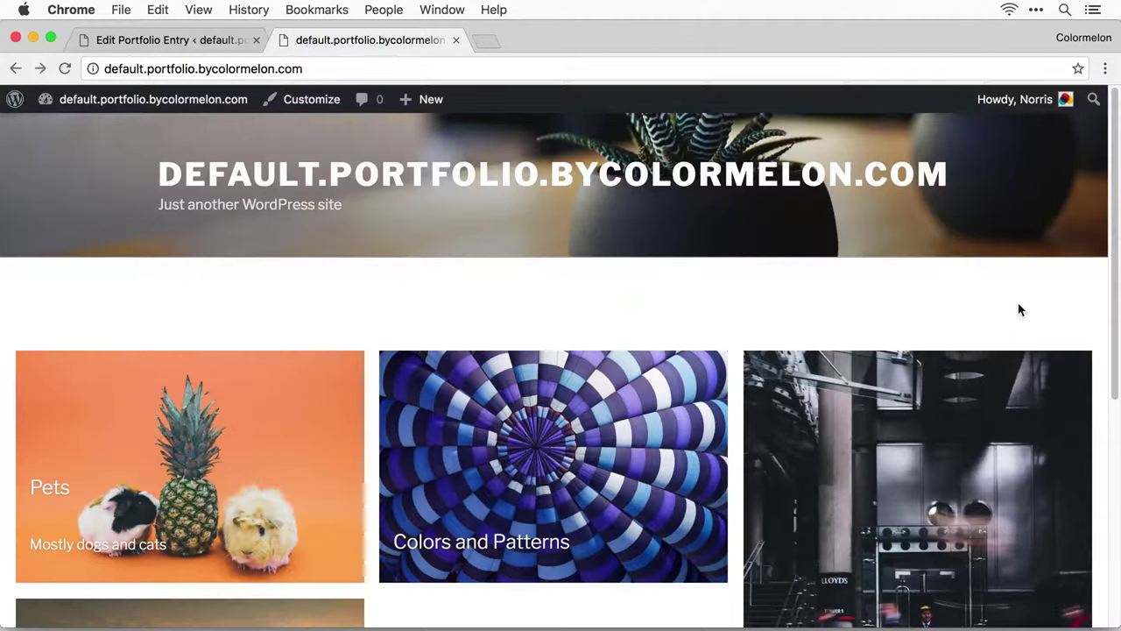
scroll(1016, 298, "down", 3)
scroll(1012, 293, "down", 5)
scroll(1014, 303, "up", 4)
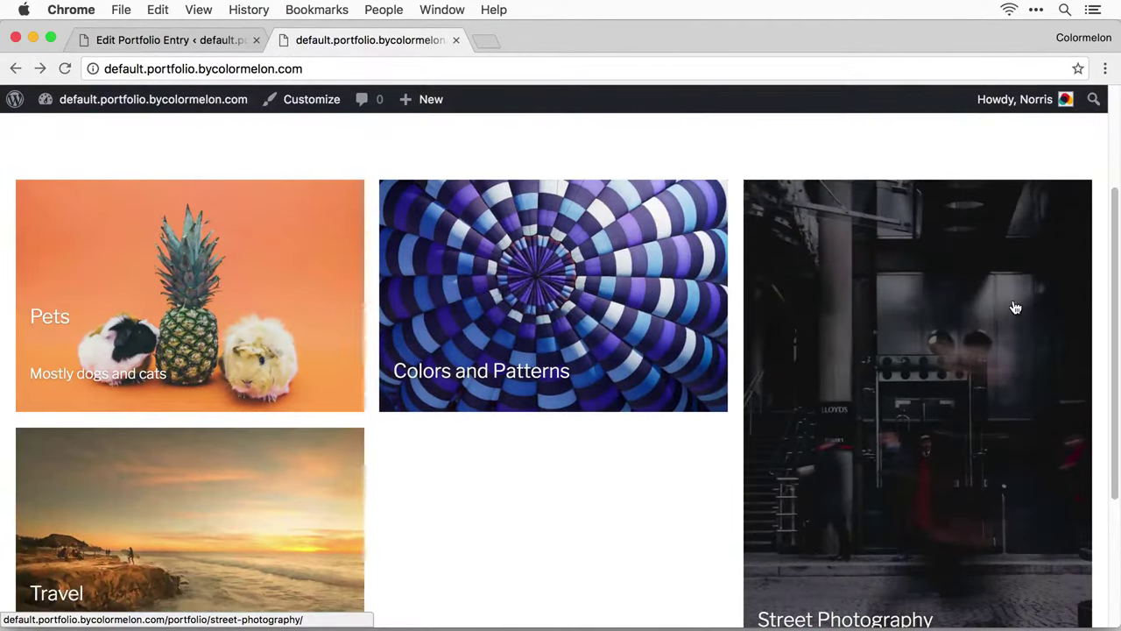
- Open the Street Photography tile and browse its description and street photo grid
scroll(1012, 308, "down", 1)
left_click(1000, 310)
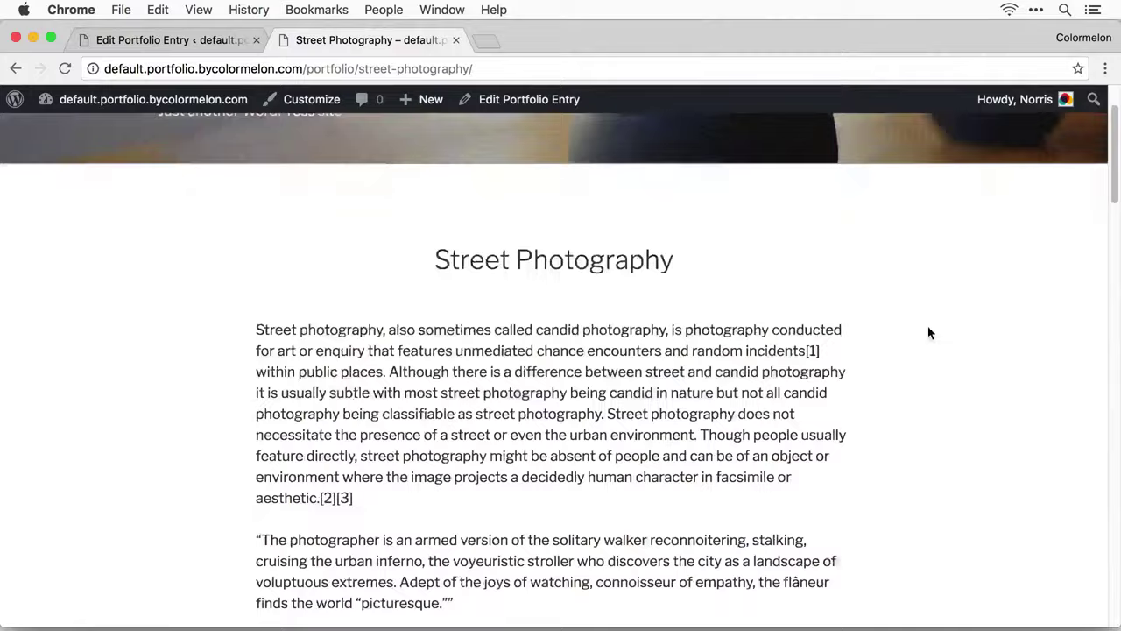
scroll(964, 330, "down", 5)
scroll(988, 327, "down", 5)
scroll(984, 327, "down", 2)
scroll(985, 328, "up", 2)
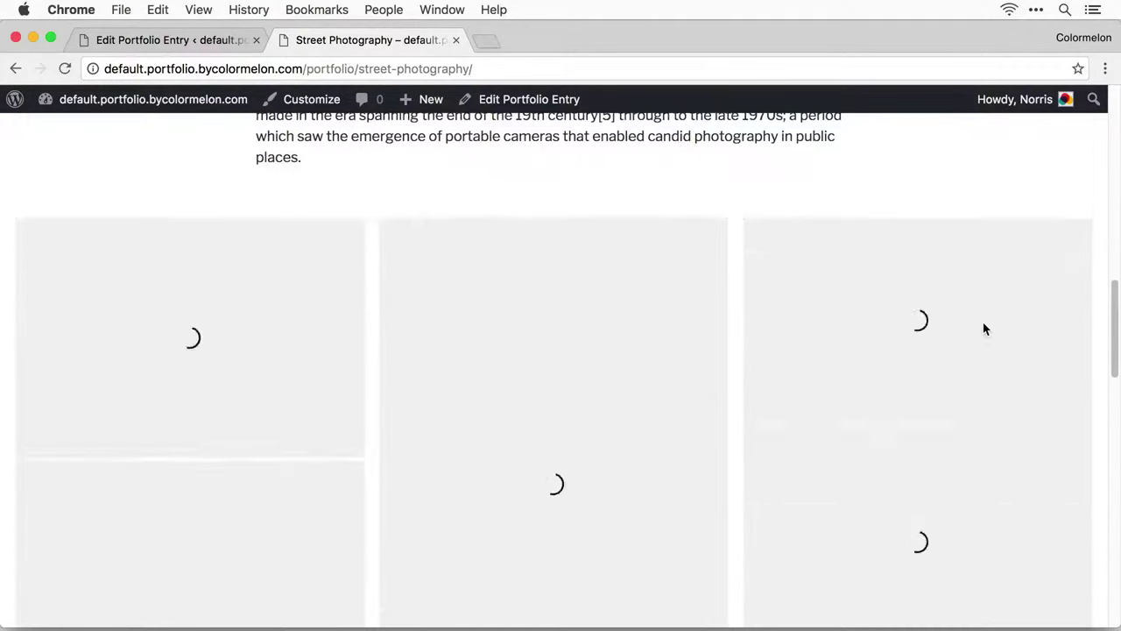
scroll(959, 350, "down", 5)
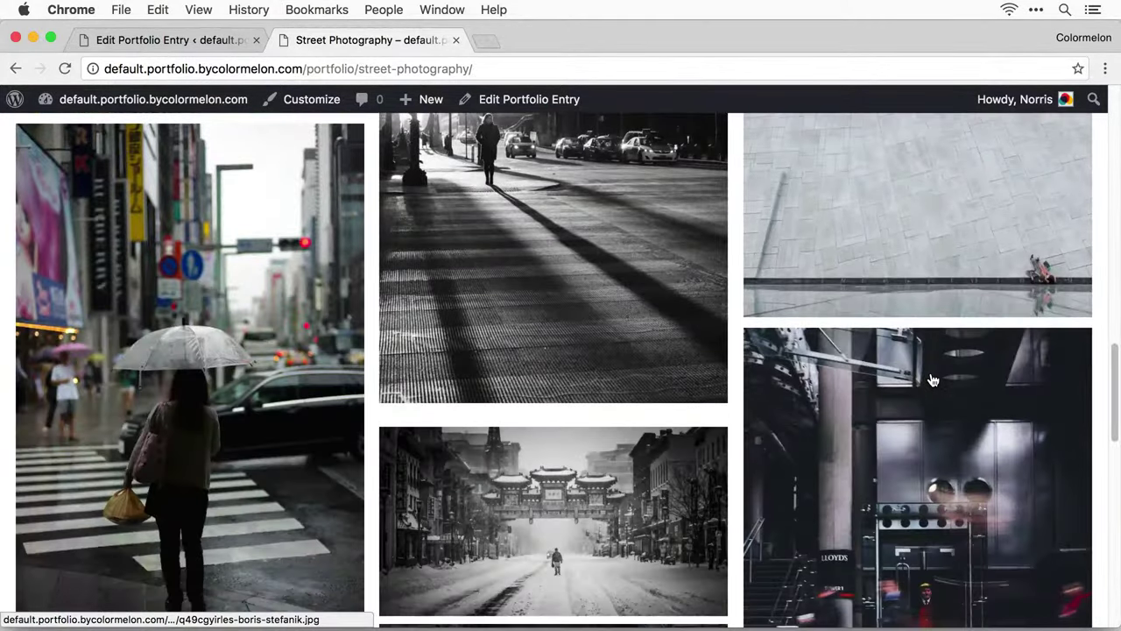
scroll(933, 380, "up", 4)
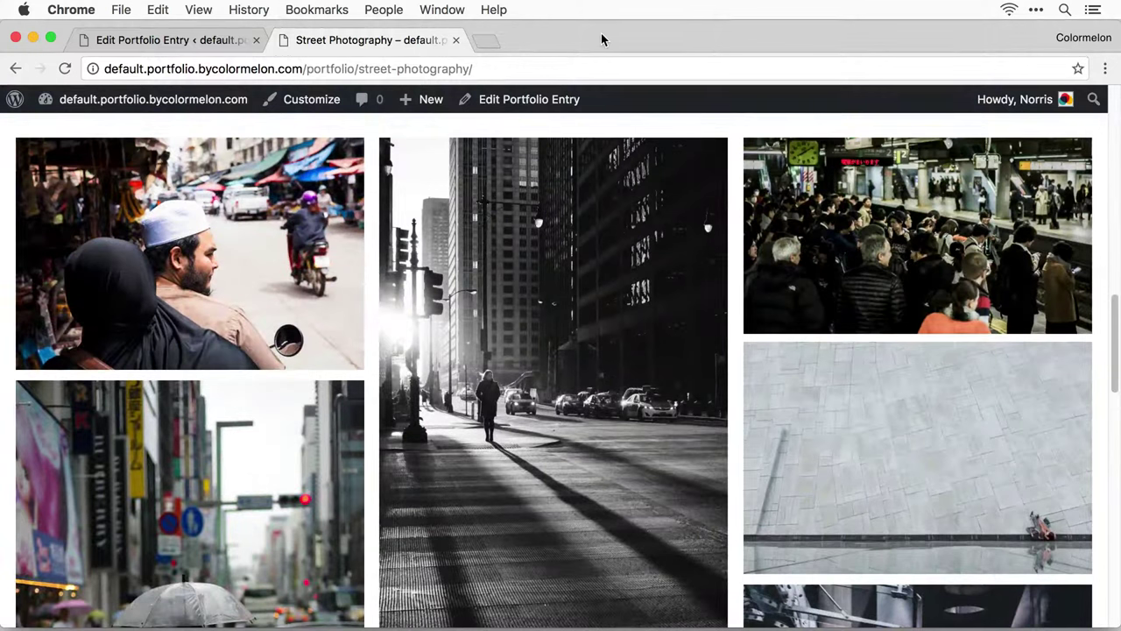